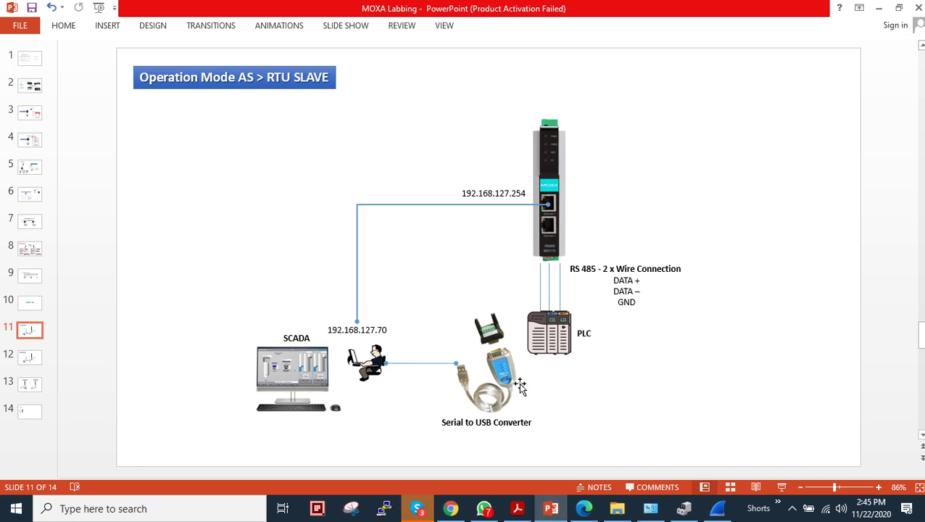
Step: Use ncpa.cpl to confirm the Ethernet adapter's IPv4 address is 192.168.127.70
{"action": "mouse_move", "coordinate": [458, 31]}
{"action": "left_click", "coordinate": [16, 508]}
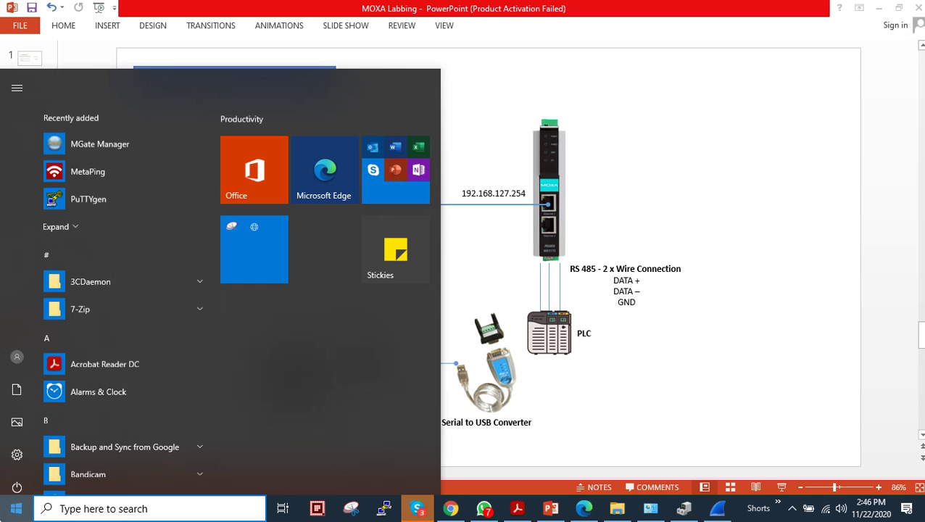
{"action": "type", "text": "ncp"}
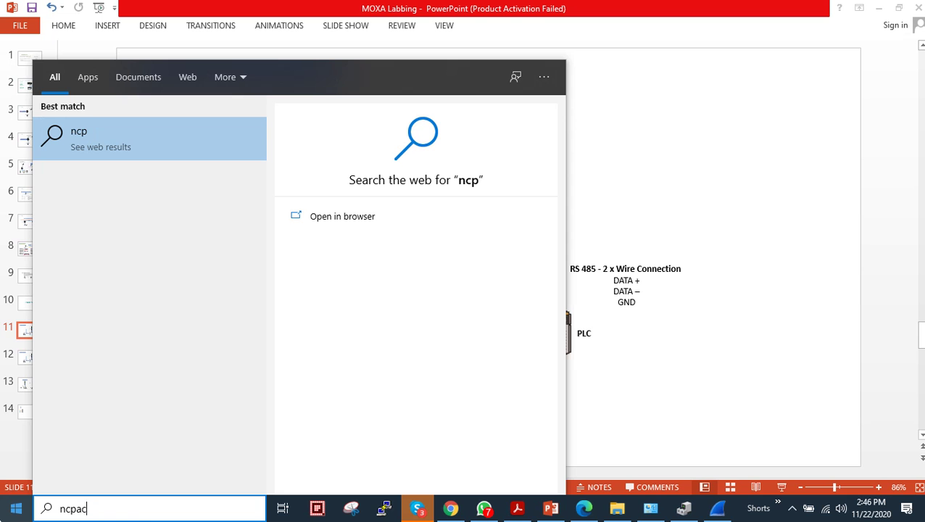
{"action": "type", "text": "a.cpl"}
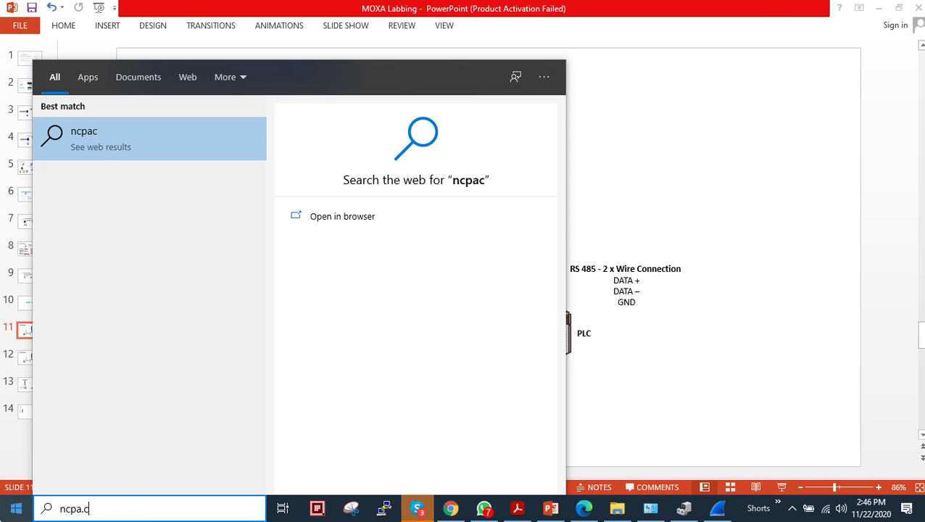
{"action": "key", "text": "Return"}
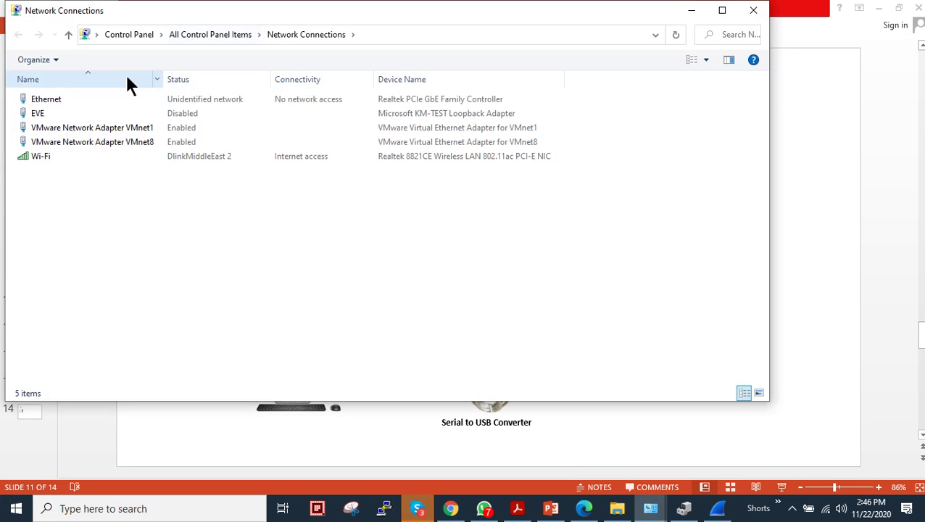
{"action": "left_click", "coordinate": [48, 98]}
{"action": "right_click", "coordinate": [48, 97]}
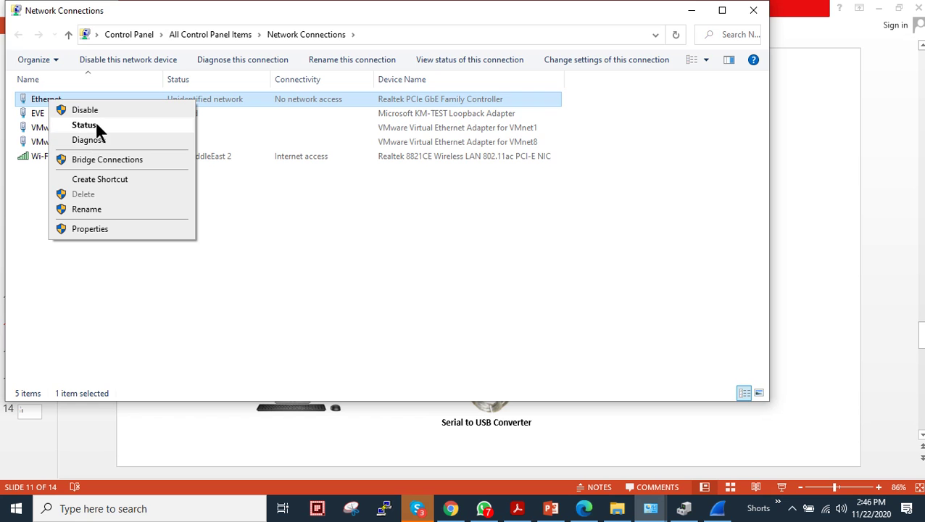
{"action": "left_click", "coordinate": [95, 125]}
{"action": "left_click", "coordinate": [389, 247]}
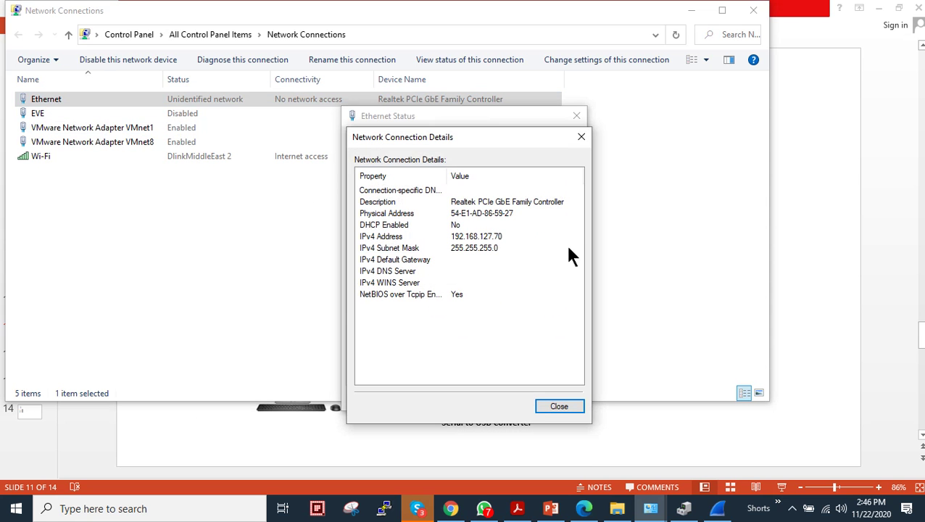
{"action": "left_click", "coordinate": [511, 239]}
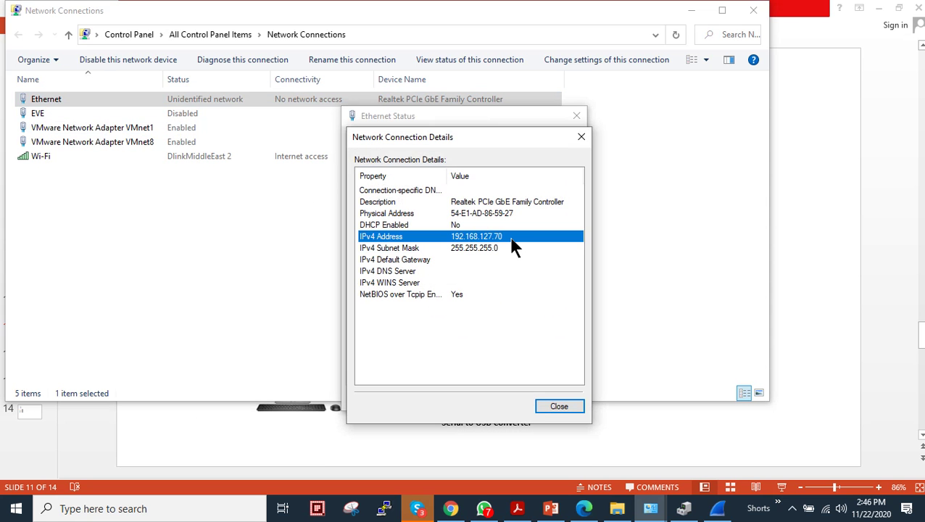
{"action": "left_click", "coordinate": [580, 137]}
{"action": "left_click", "coordinate": [576, 116]}
{"action": "left_click", "coordinate": [755, 10]}
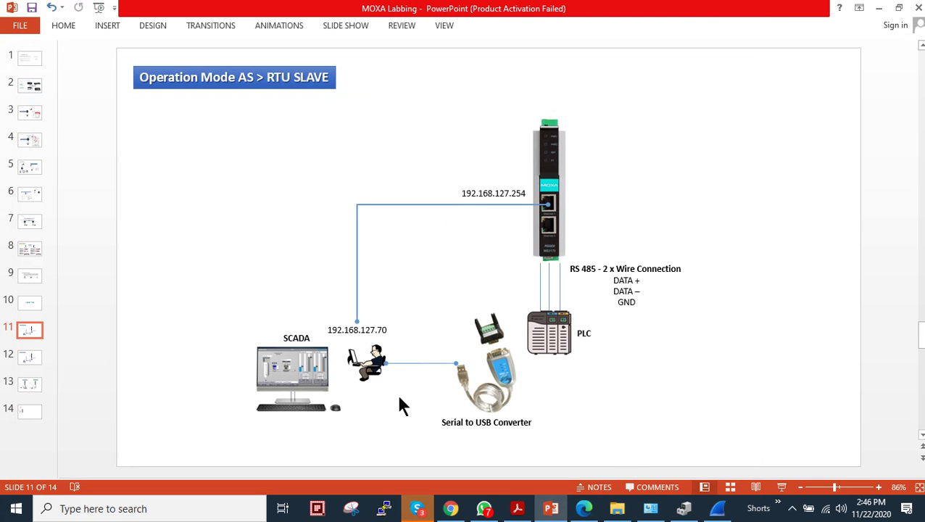
Step: On the Moxa site, browse Products > Protocol Gateways > Modbus TCP Gateways > MGate MB3170/MB3270 Series
{"action": "left_click", "coordinate": [584, 508]}
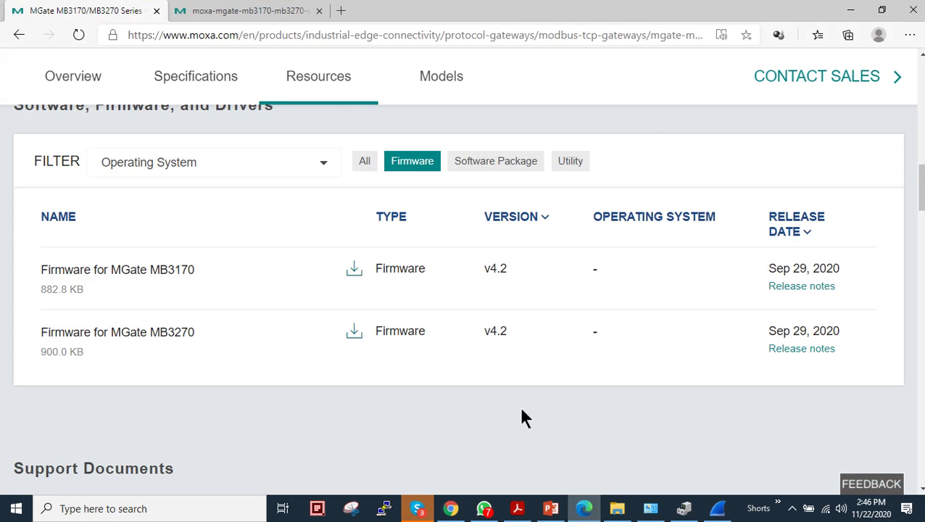
{"action": "scroll", "coordinate": [331, 276], "scroll_direction": "up", "scroll_amount": 10}
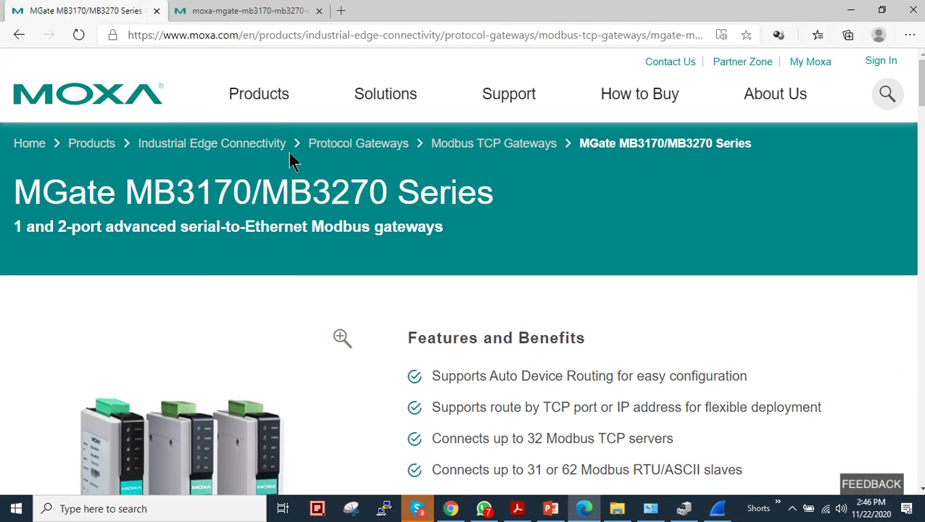
{"action": "left_click", "coordinate": [263, 93]}
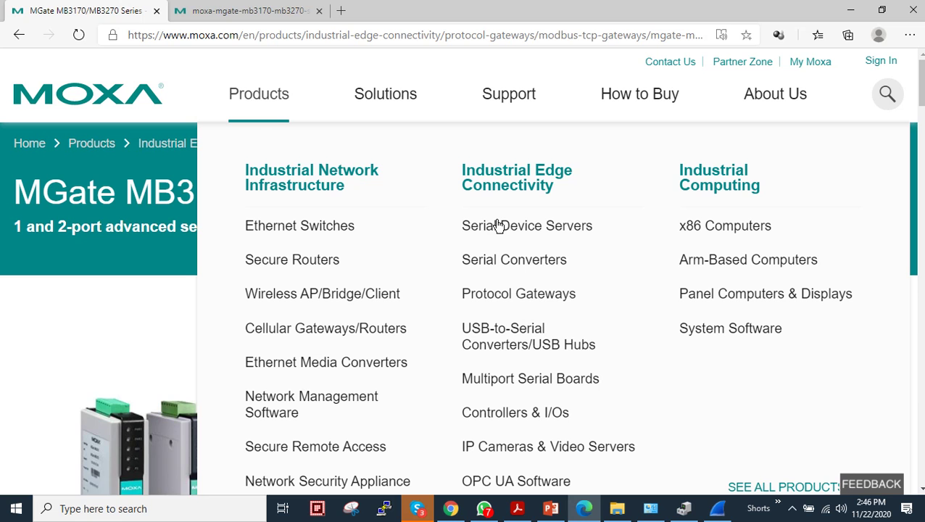
{"action": "left_click", "coordinate": [527, 298]}
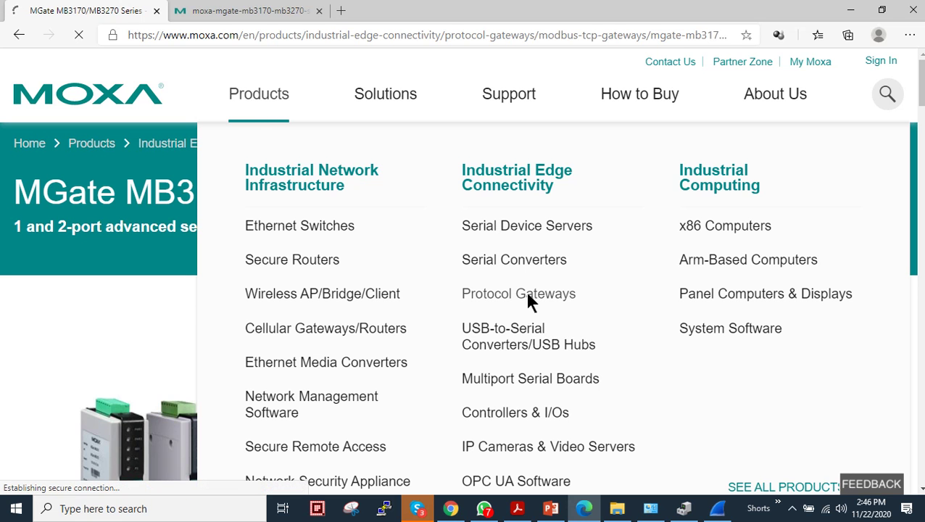
{"action": "scroll", "coordinate": [528, 301], "scroll_direction": "down", "scroll_amount": 3}
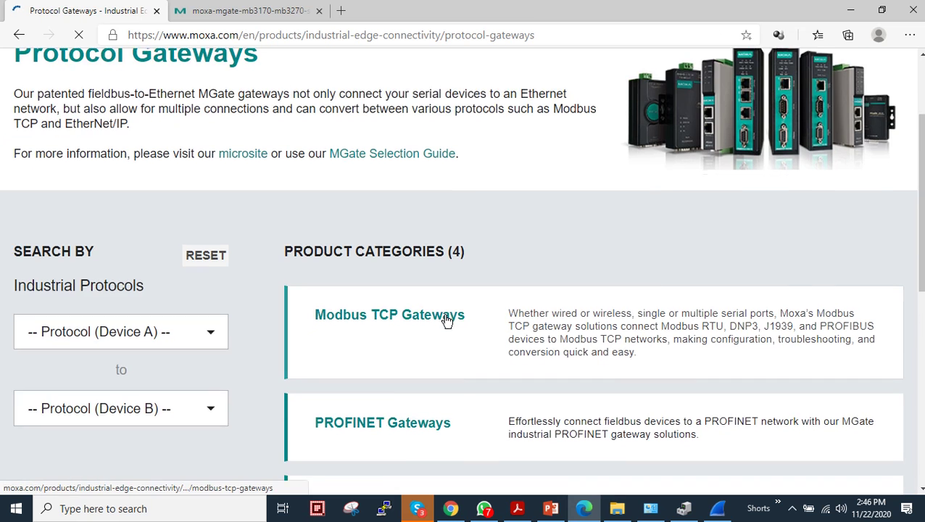
{"action": "left_click", "coordinate": [417, 260]}
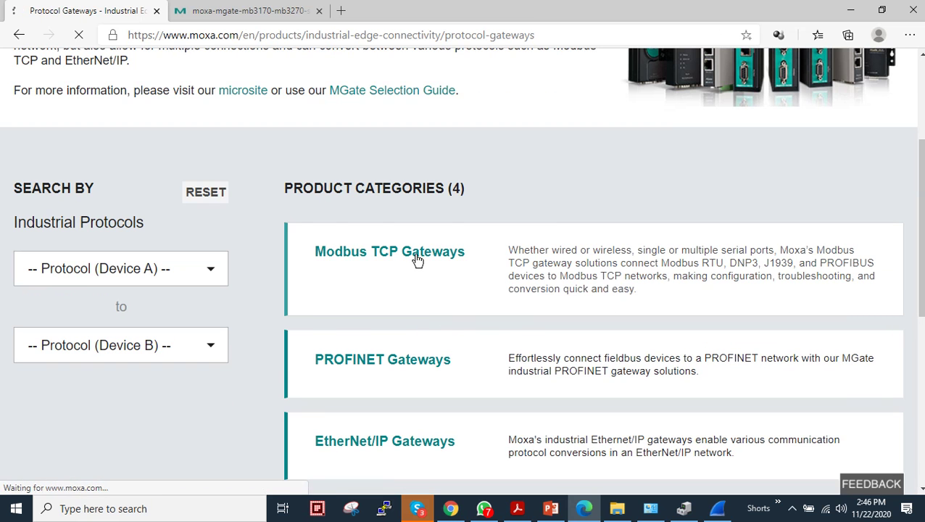
{"action": "scroll", "coordinate": [415, 259], "scroll_direction": "down", "scroll_amount": 4}
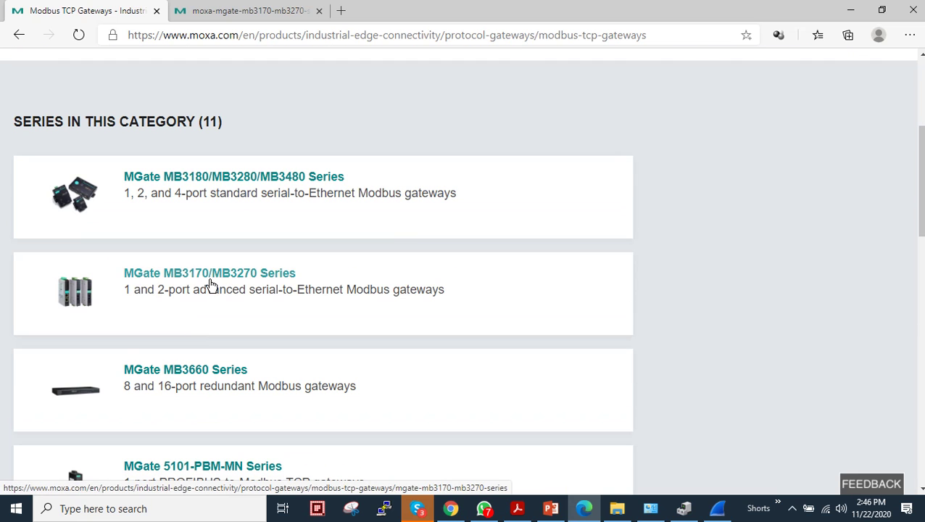
{"action": "left_click", "coordinate": [215, 282]}
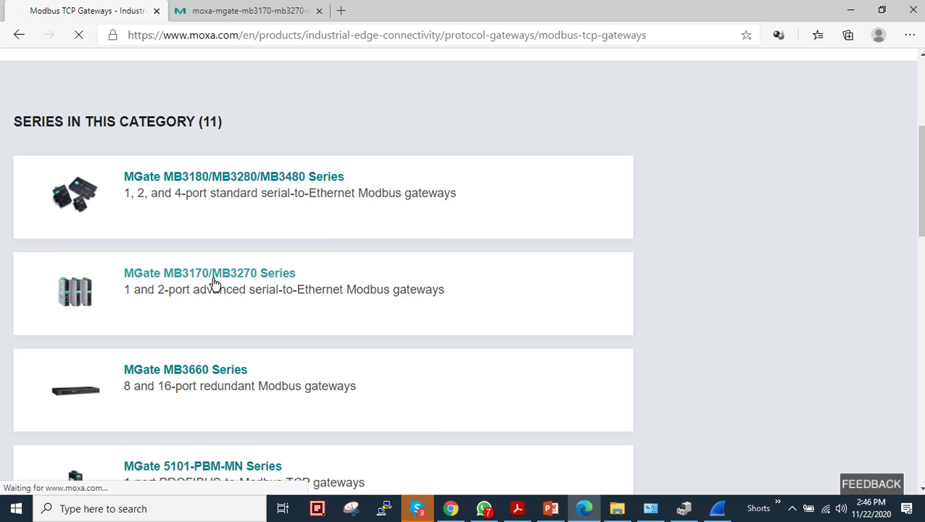
Step: Reset the product page zoom to 100% and view the MGate MB3170/MB3270 datasheet PDF
{"action": "scroll", "coordinate": [413, 268], "scroll_direction": "down", "scroll_amount": 3}
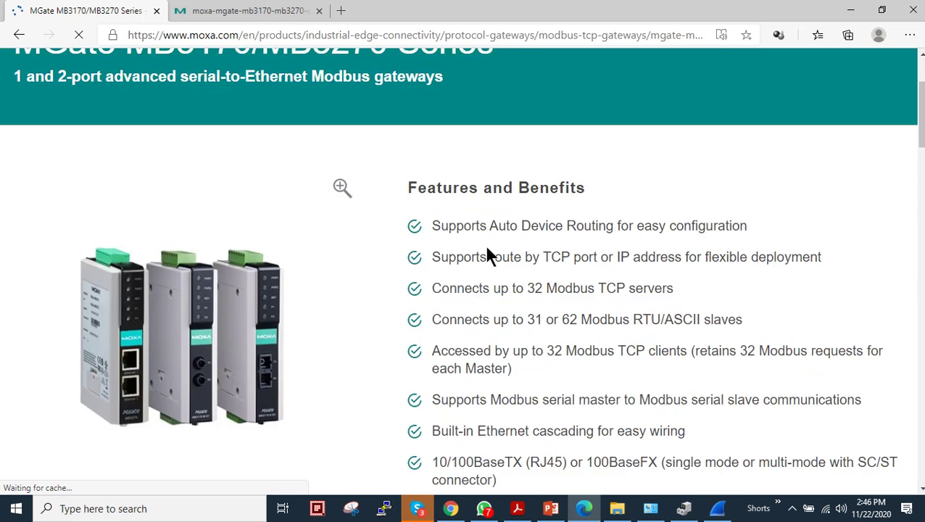
{"action": "scroll", "coordinate": [601, 232], "scroll_direction": "down", "scroll_amount": 7}
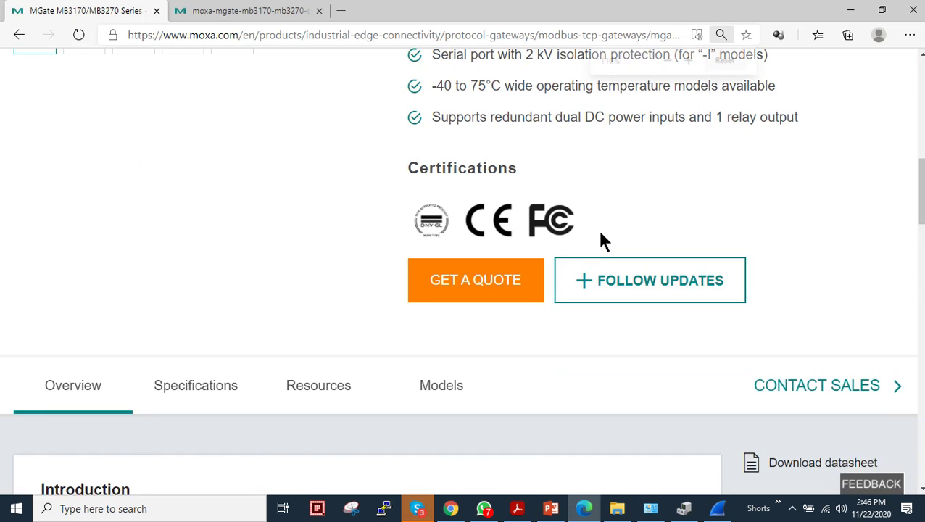
{"action": "key", "text": "ctrl+minus"}
{"action": "key", "text": "ctrl+minus"}
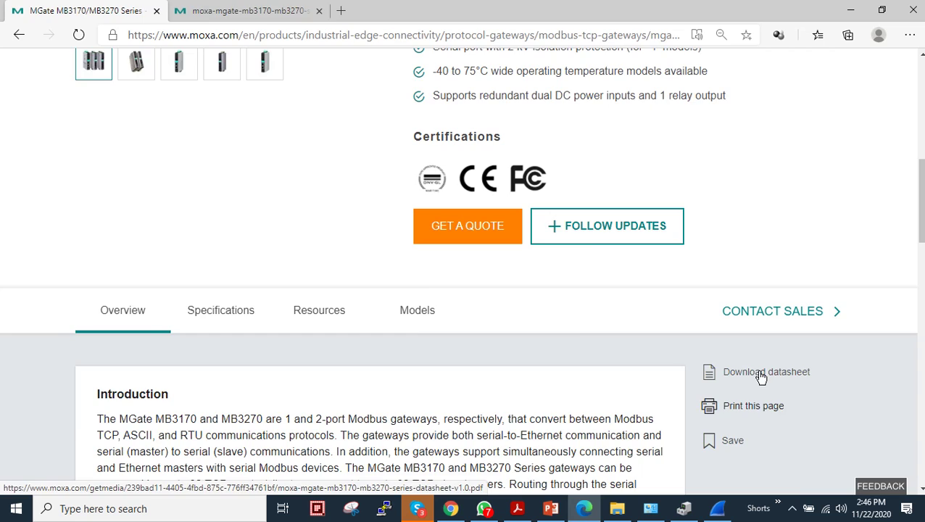
{"action": "left_click", "coordinate": [292, 18]}
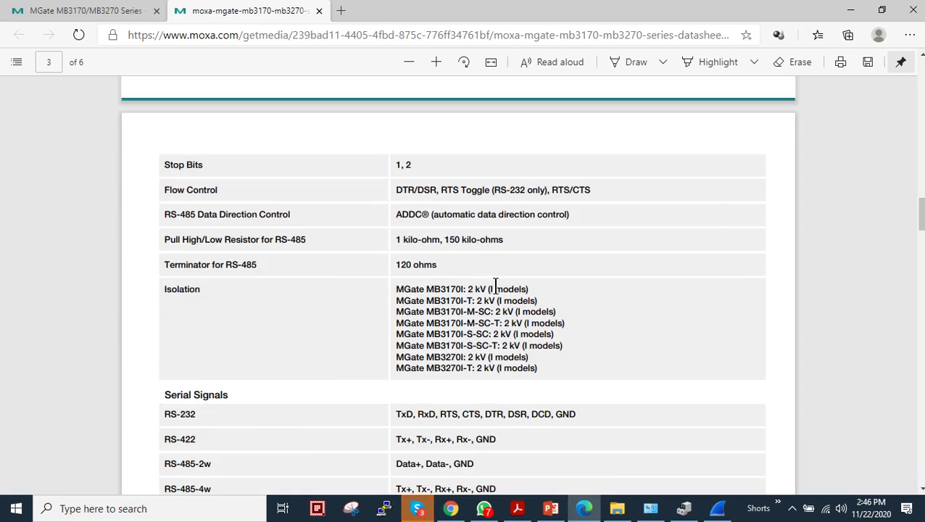
Step: Highlight the datasheet features: Auto Device Routing, route by TCP port, 32 TCP servers, 31/62 slaves
{"action": "scroll", "coordinate": [481, 272], "scroll_direction": "up", "scroll_amount": 10}
{"action": "scroll", "coordinate": [481, 276], "scroll_direction": "up", "scroll_amount": 3}
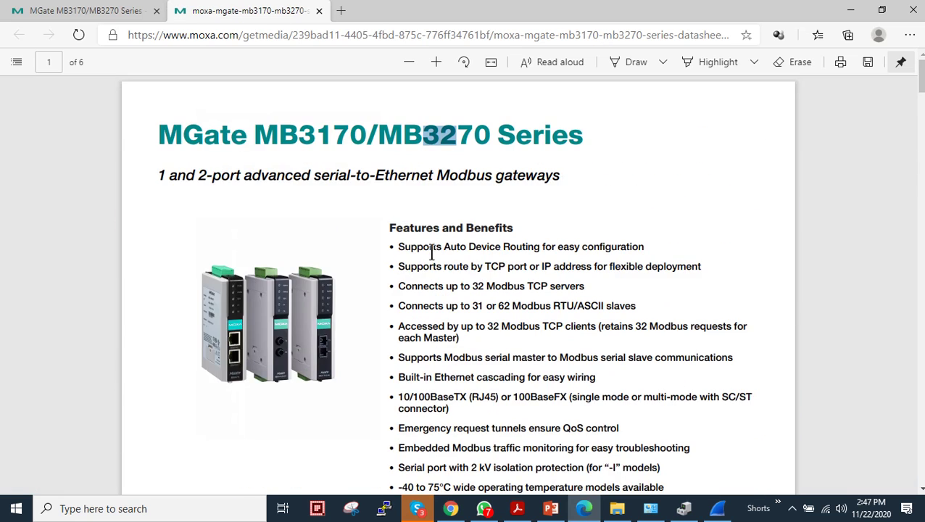
{"action": "left_click_drag", "start_coordinate": [500, 249], "coordinate": [601, 249]}
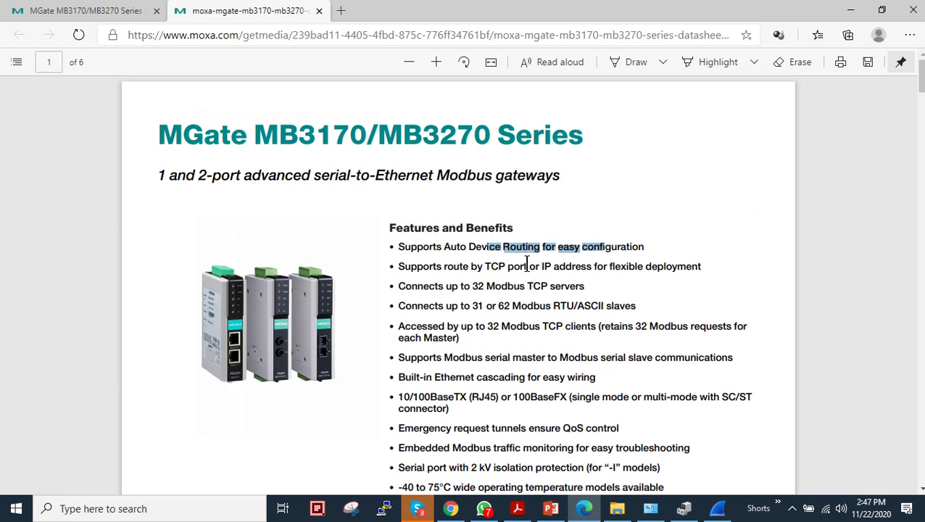
{"action": "left_click_drag", "start_coordinate": [508, 266], "coordinate": [609, 268]}
{"action": "left_click", "coordinate": [599, 293]}
{"action": "left_click_drag", "start_coordinate": [465, 288], "coordinate": [594, 288]}
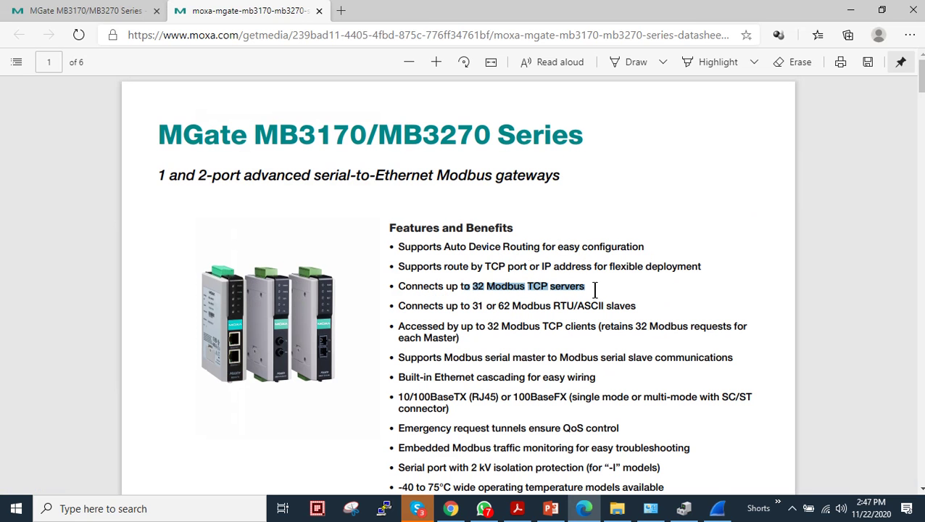
{"action": "left_click_drag", "start_coordinate": [472, 307], "coordinate": [551, 307]}
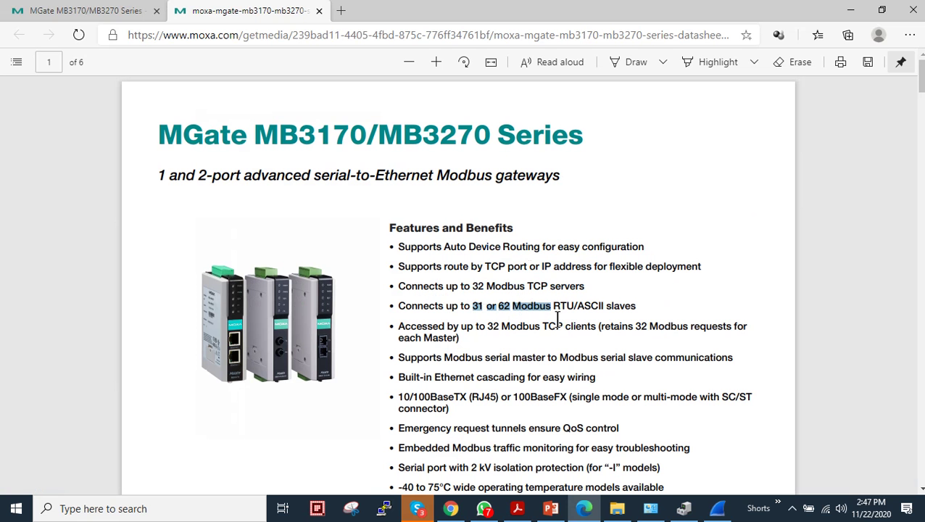
{"action": "left_click", "coordinate": [558, 319]}
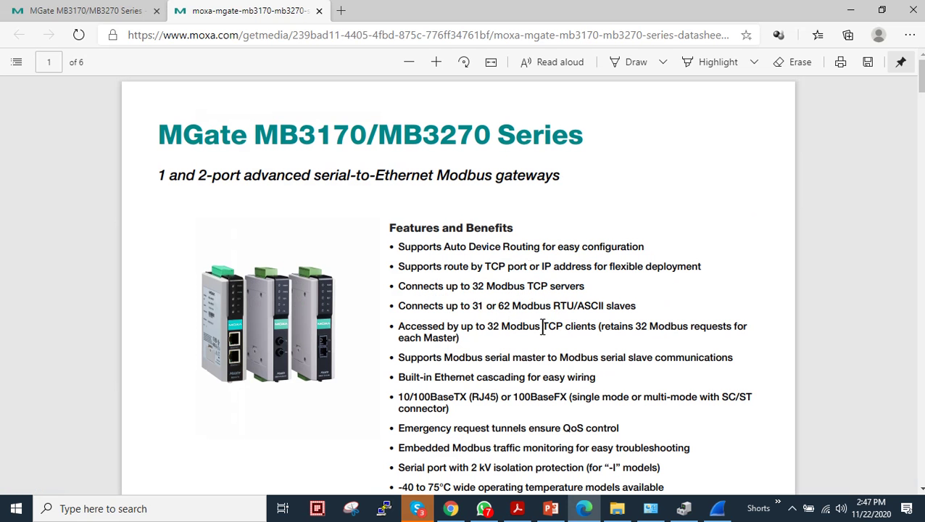
Step: Finish reading the datasheet and return to the MGate MB3170/MB3270 product page tab
{"action": "scroll", "coordinate": [545, 324], "scroll_direction": "down", "scroll_amount": 15}
{"action": "scroll", "coordinate": [295, 342], "scroll_direction": "down", "scroll_amount": 10}
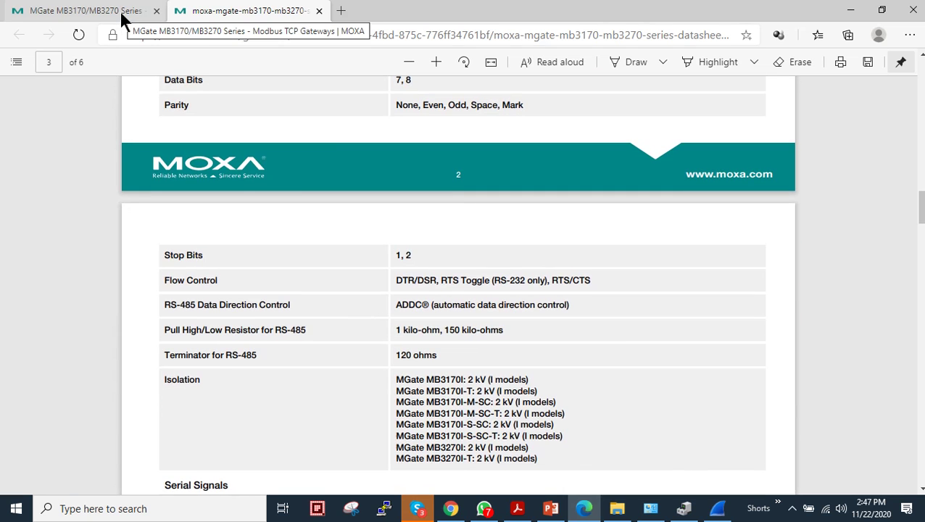
{"action": "left_click", "coordinate": [121, 13]}
Step: Filter the product Resources to Utility and download the MGate Manager for MGate Series v1.15 zip
{"action": "scroll", "coordinate": [298, 299], "scroll_direction": "down", "scroll_amount": 2}
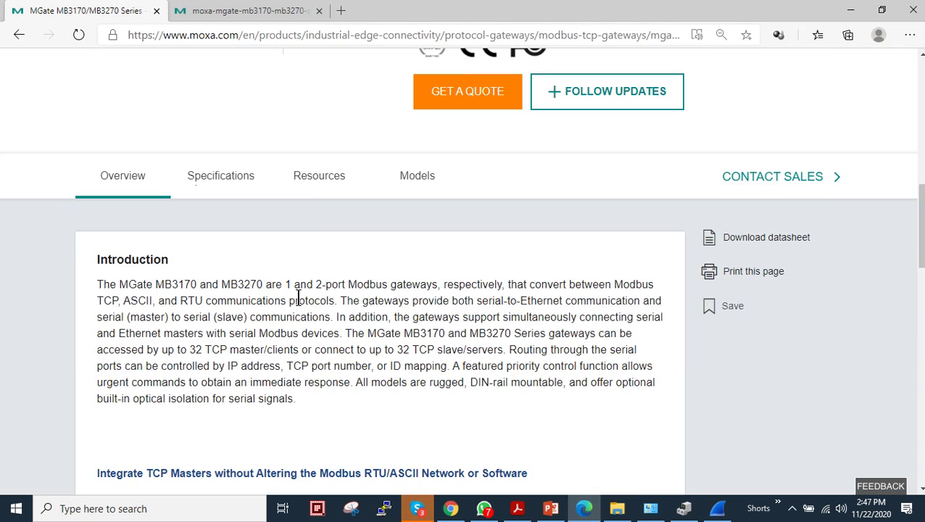
{"action": "left_click", "coordinate": [311, 178]}
{"action": "scroll", "coordinate": [349, 224], "scroll_direction": "down", "scroll_amount": 1}
{"action": "scroll", "coordinate": [329, 149], "scroll_direction": "up", "scroll_amount": 5}
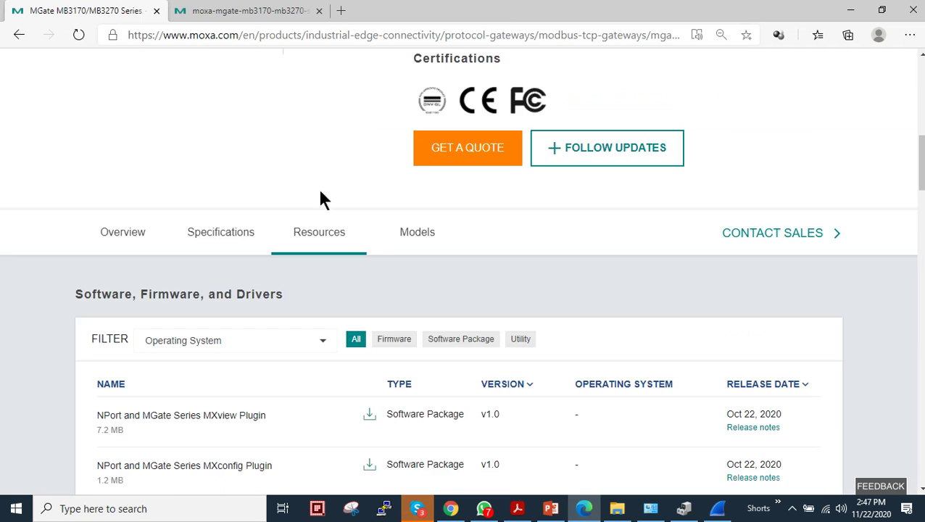
{"action": "scroll", "coordinate": [319, 438], "scroll_direction": "down", "scroll_amount": 4}
{"action": "scroll", "coordinate": [316, 169], "scroll_direction": "down", "scroll_amount": 2}
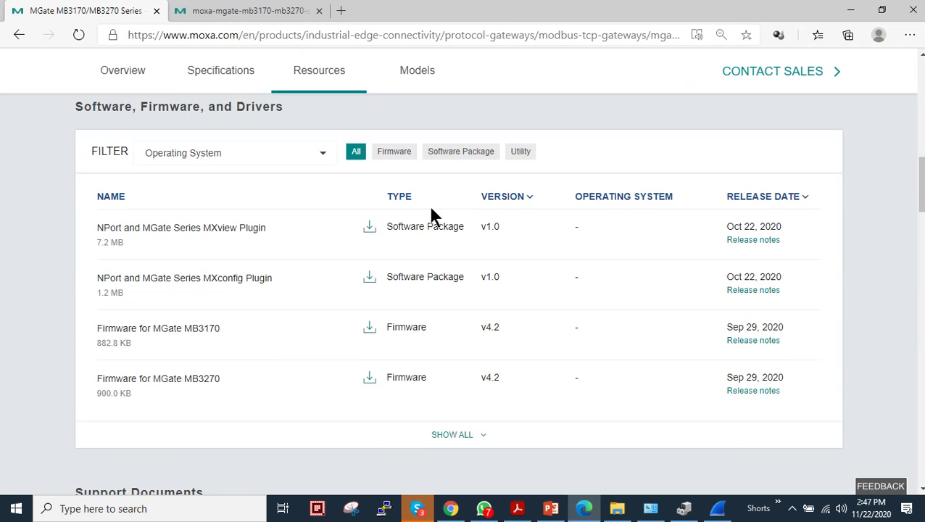
{"action": "left_click", "coordinate": [523, 139]}
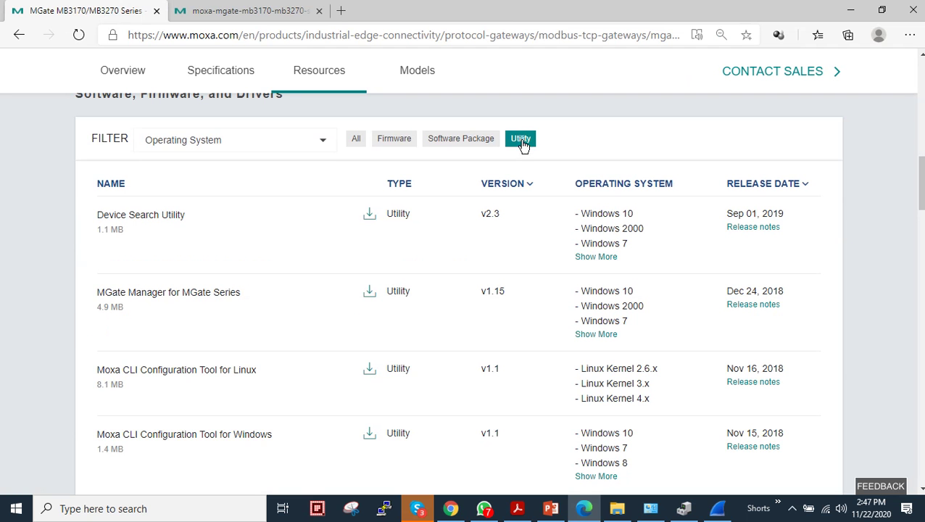
{"action": "left_click_drag", "start_coordinate": [104, 292], "coordinate": [230, 296]}
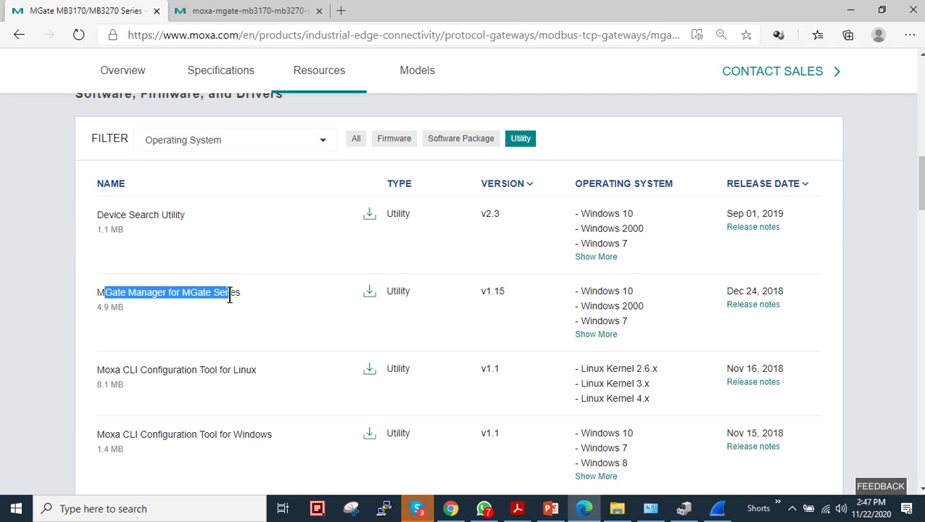
{"action": "left_click", "coordinate": [370, 291]}
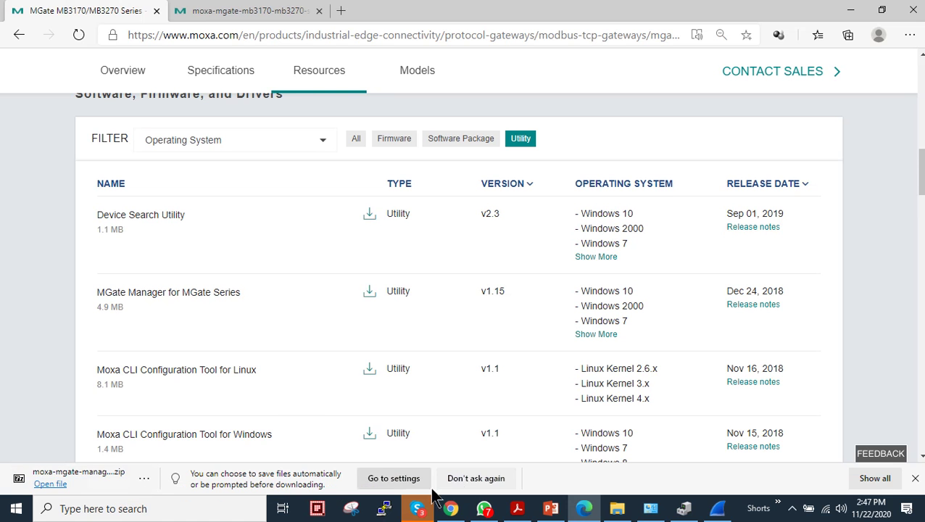
Step: Install MGate Manager 1.15 from MGM_Setup in the zip, allowing it with Run anyway and accepting the licence
{"action": "left_click", "coordinate": [52, 484]}
{"action": "double_click", "coordinate": [66, 106]}
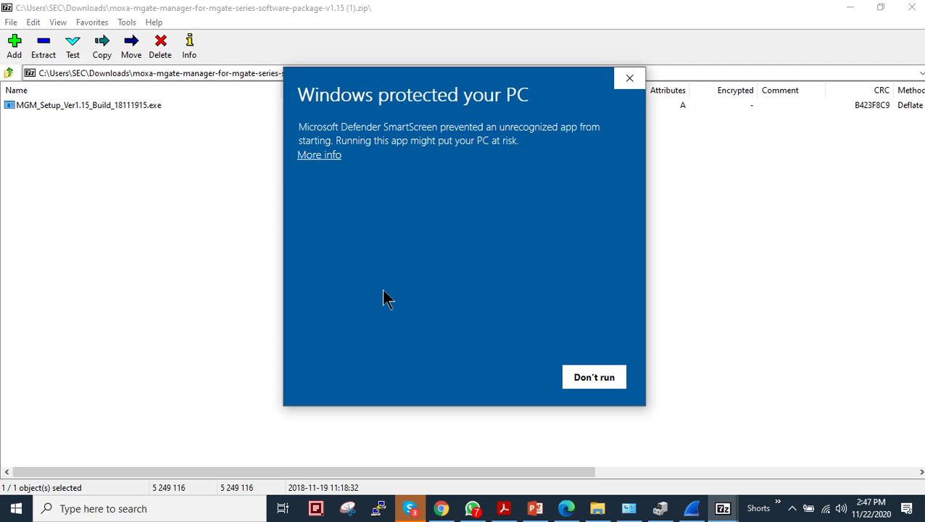
{"action": "left_click", "coordinate": [320, 157]}
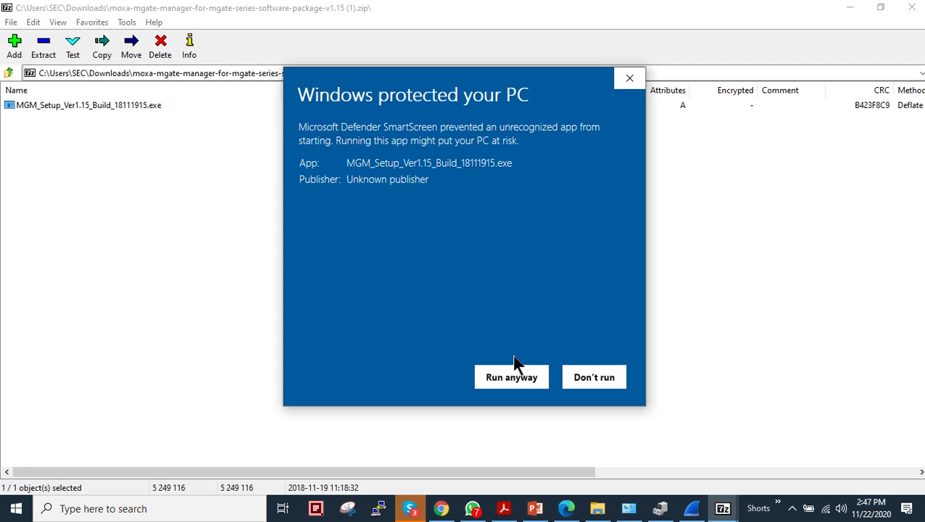
{"action": "left_click", "coordinate": [516, 373]}
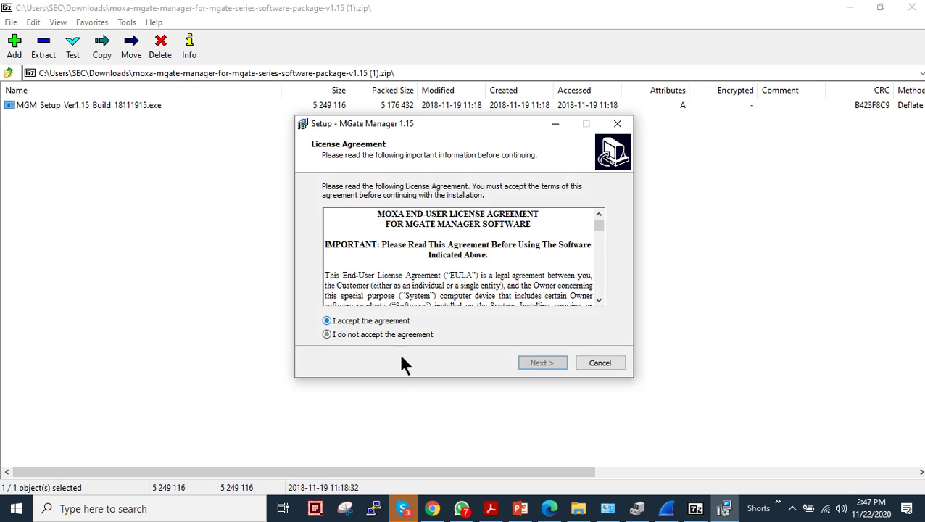
{"action": "left_click", "coordinate": [543, 363]}
{"action": "left_click", "coordinate": [543, 362]}
{"action": "left_click", "coordinate": [543, 363]}
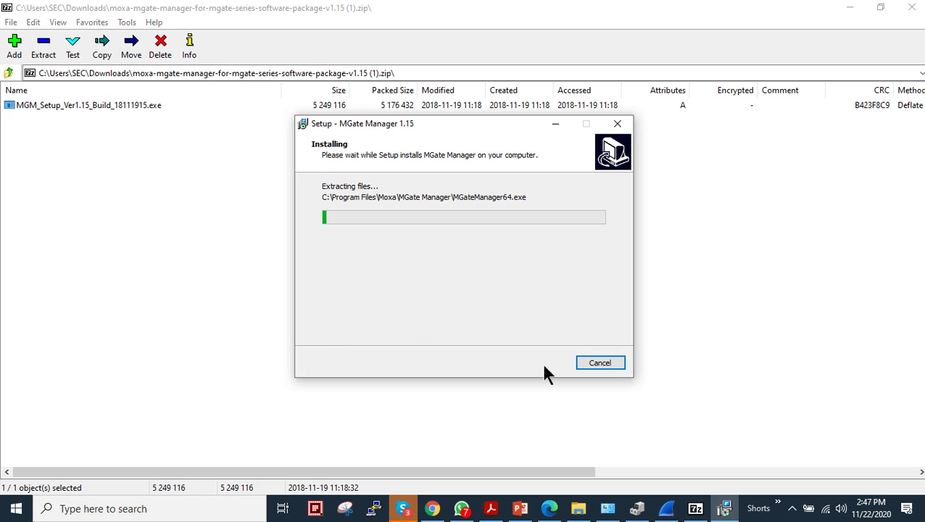
Step: Finish setup to launch MGate Manager, close 7-Zip, minimize the browser, and centre the window
{"action": "left_click", "coordinate": [542, 362]}
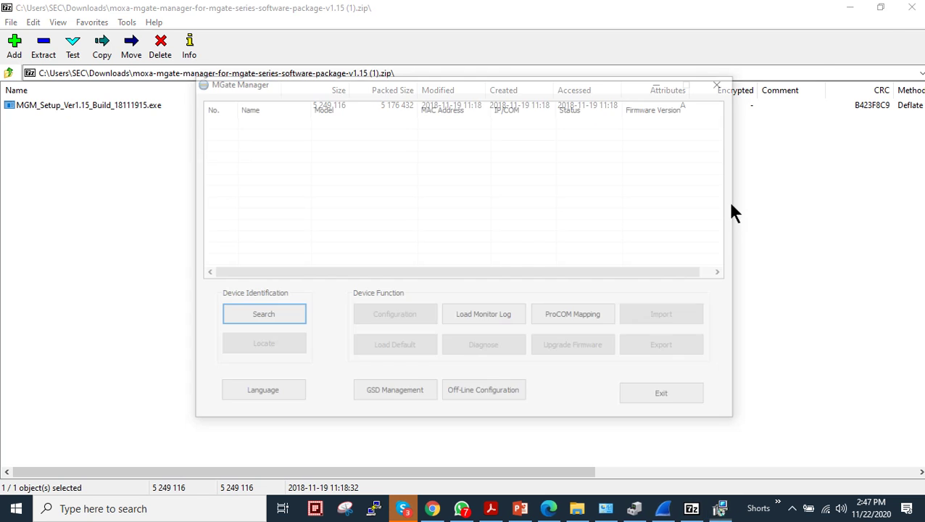
{"action": "left_click", "coordinate": [910, 9]}
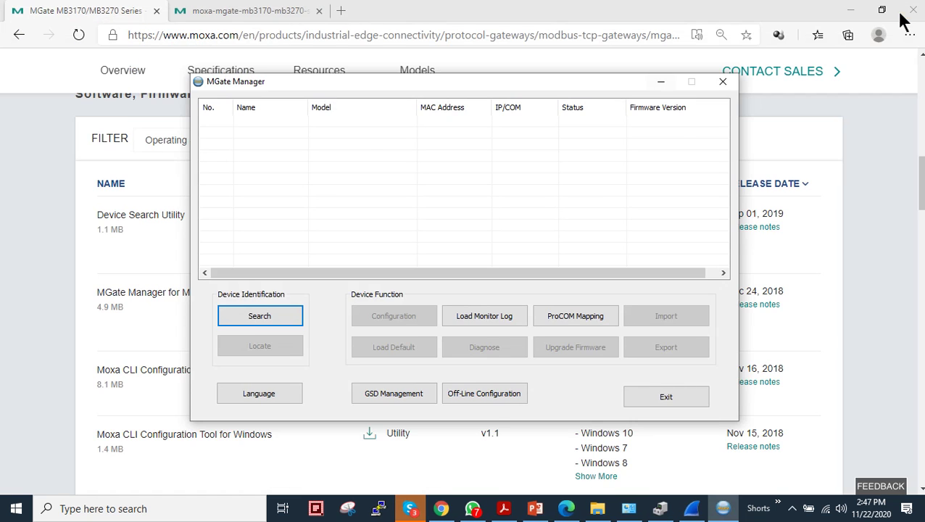
{"action": "left_click", "coordinate": [851, 10]}
{"action": "left_click_drag", "start_coordinate": [393, 91], "coordinate": [631, 152]}
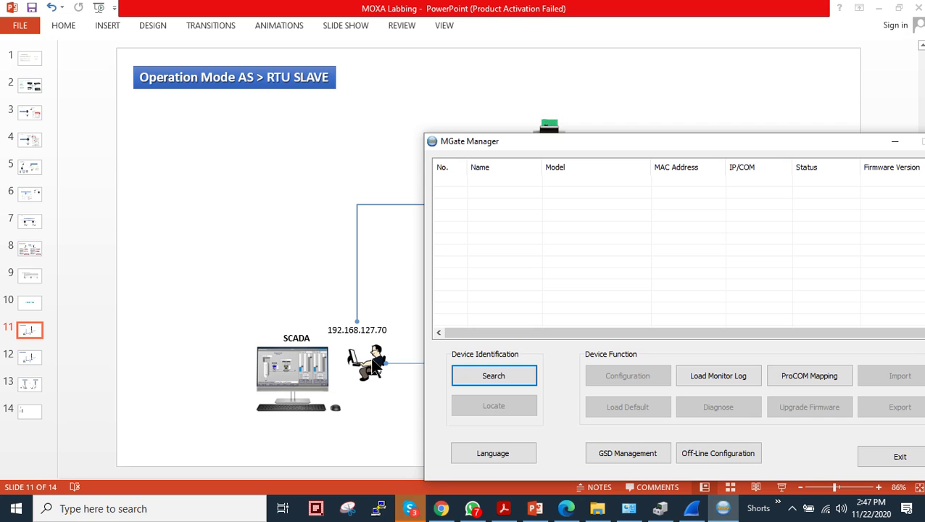
{"action": "left_click_drag", "start_coordinate": [556, 146], "coordinate": [319, 111]}
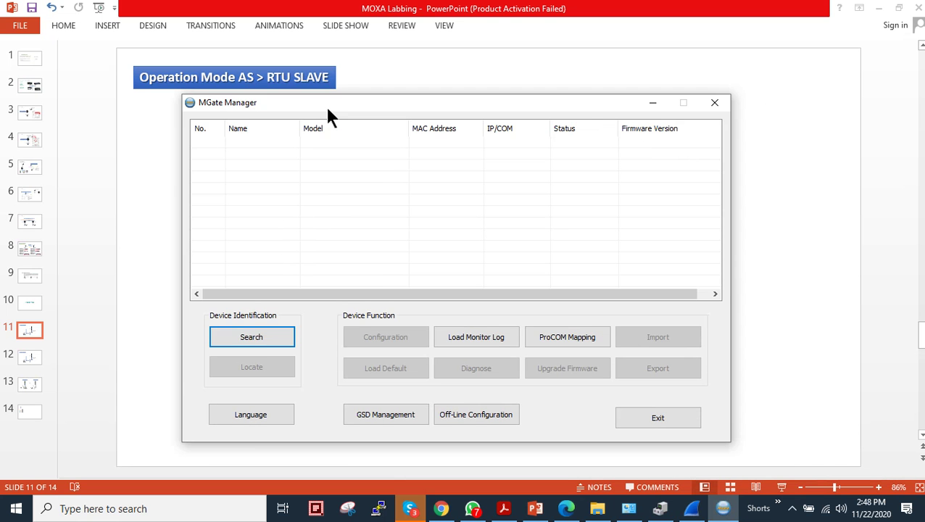
Step: Run a Broadcast Search and select the found MGate MB3170 at 192.168.127.254
{"action": "left_click", "coordinate": [260, 341]}
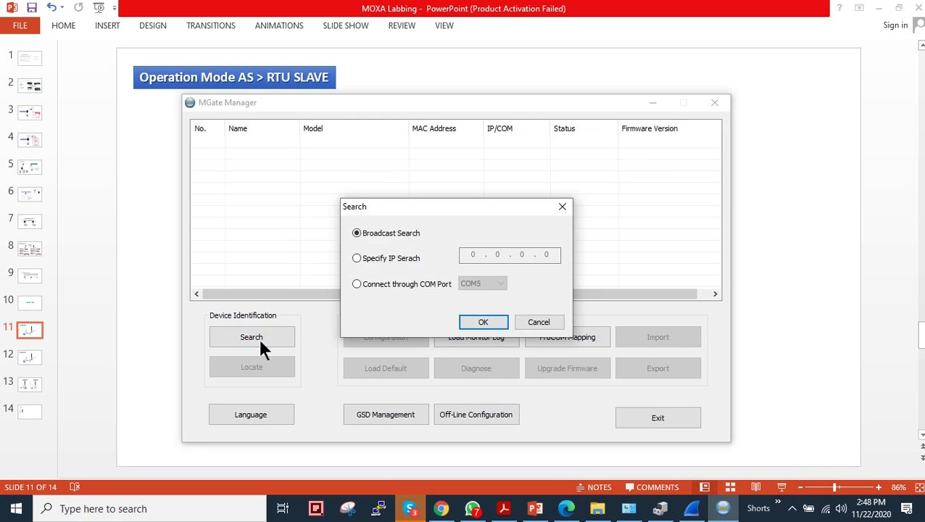
{"action": "left_click", "coordinate": [502, 324]}
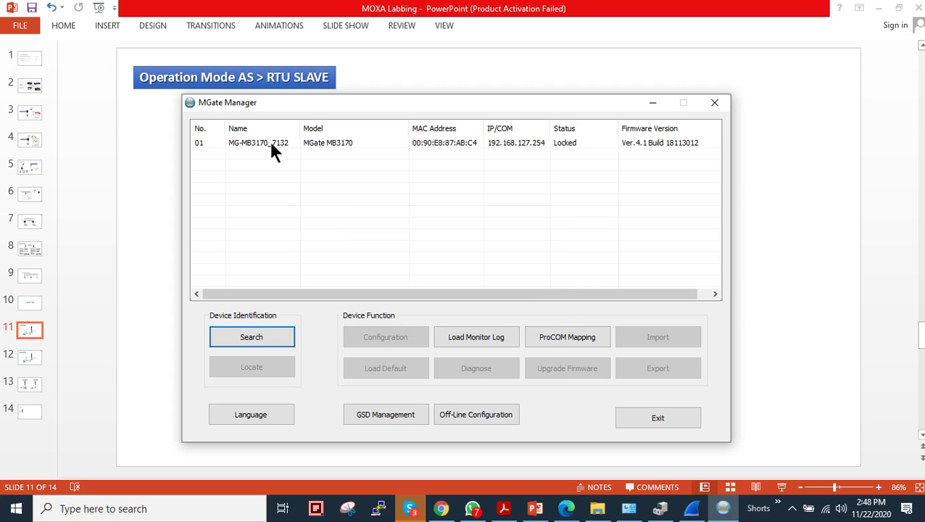
{"action": "left_click", "coordinate": [272, 145]}
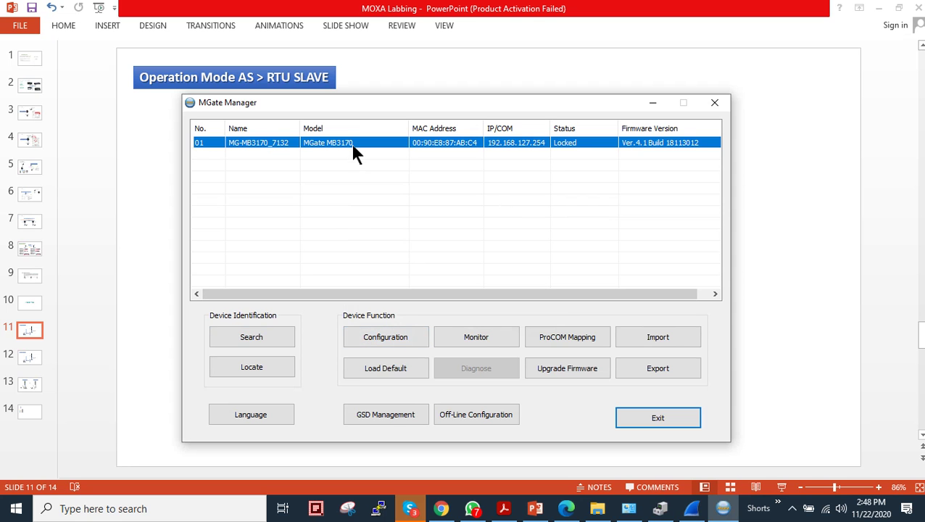
Step: Log into the MB3170 configuration as admin with its password and check server name MG-MB3170_7132
{"action": "left_click", "coordinate": [367, 330]}
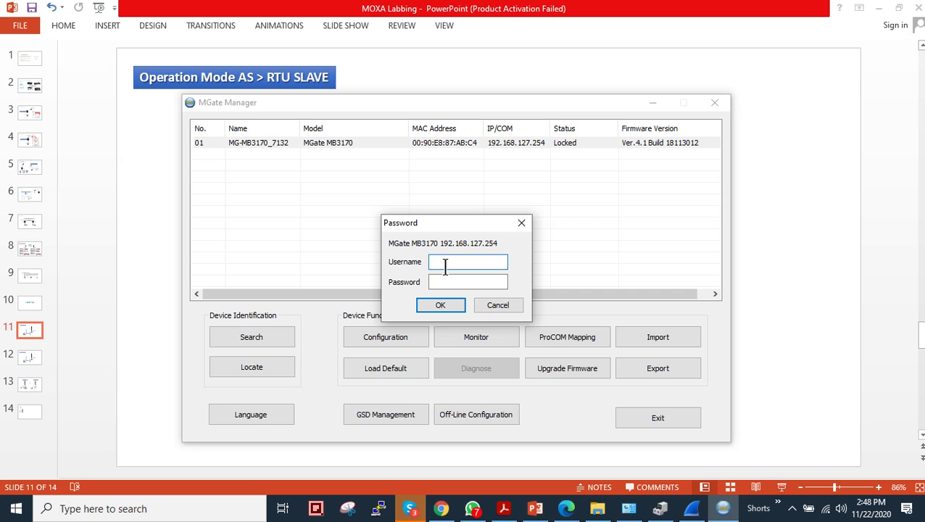
{"action": "type", "text": "admin"}
{"action": "key", "text": "Tab"}
{"action": "type", "text": "moxa"}
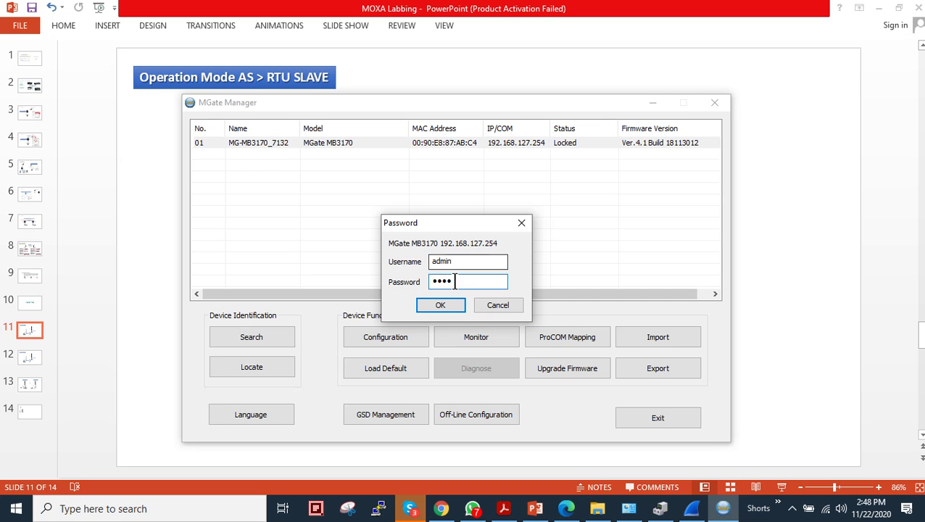
{"action": "left_click", "coordinate": [441, 306]}
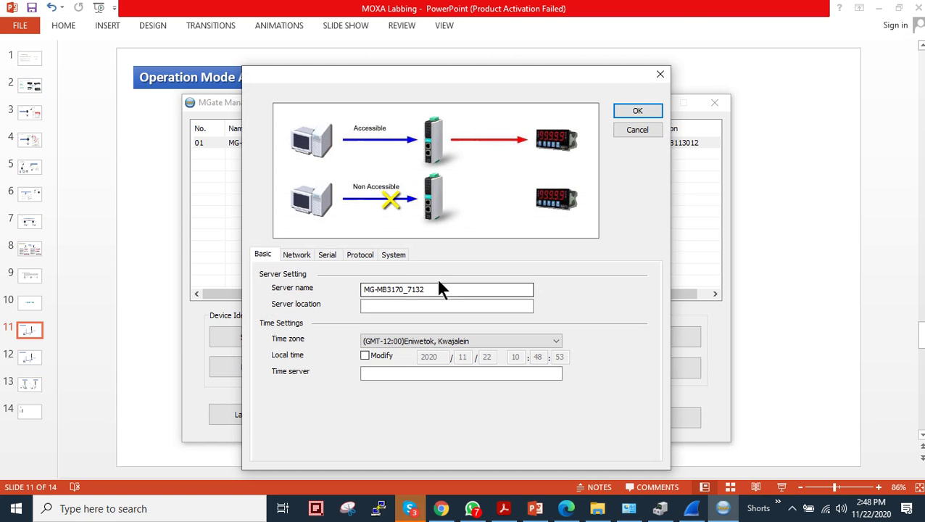
{"action": "left_click_drag", "start_coordinate": [434, 289], "coordinate": [355, 288]}
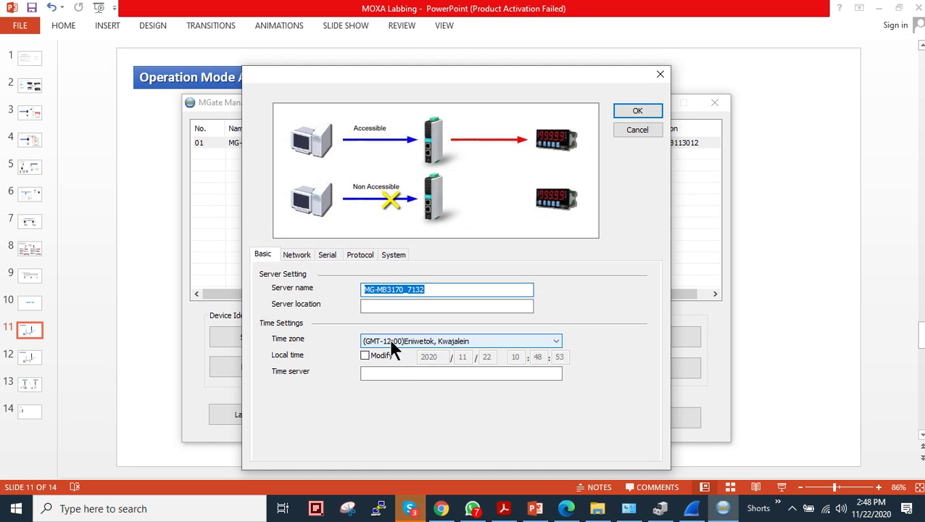
Step: After checking the network IP settings, set serial port 1's interface to RS485 2-wire
{"action": "left_click", "coordinate": [302, 257]}
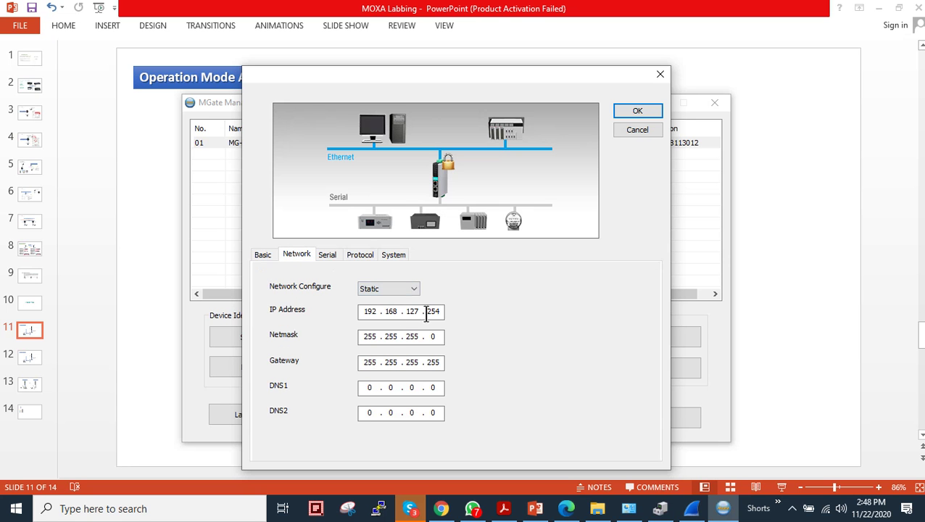
{"action": "left_click_drag", "start_coordinate": [404, 311], "coordinate": [440, 312]}
{"action": "left_click", "coordinate": [332, 255]}
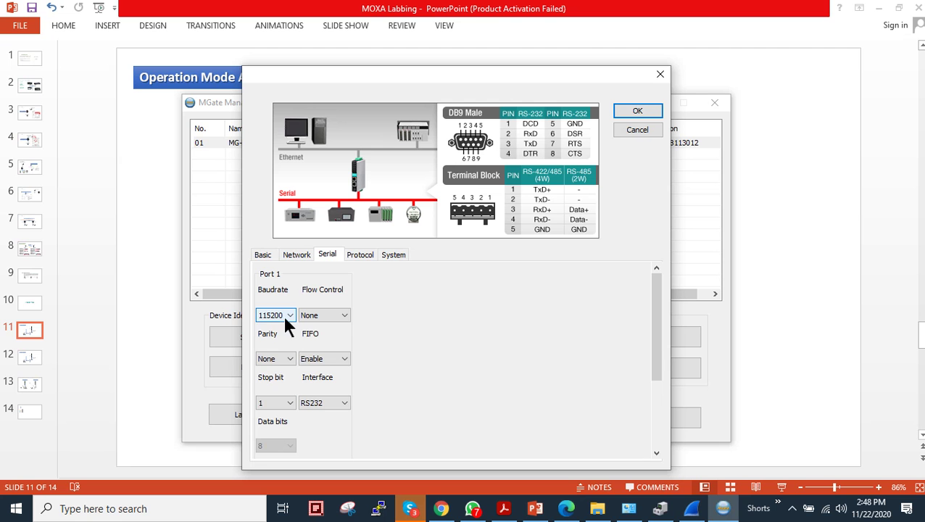
{"action": "left_click", "coordinate": [276, 356]}
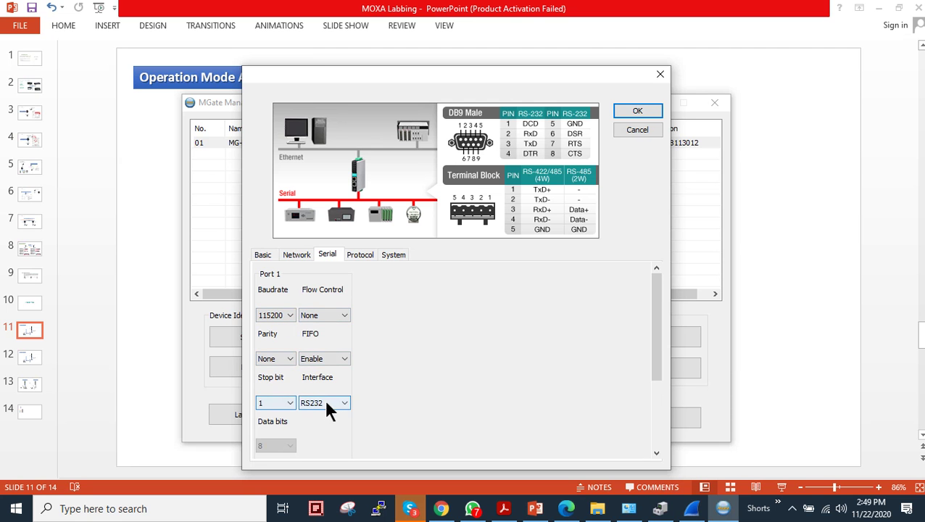
{"action": "left_click", "coordinate": [344, 407]}
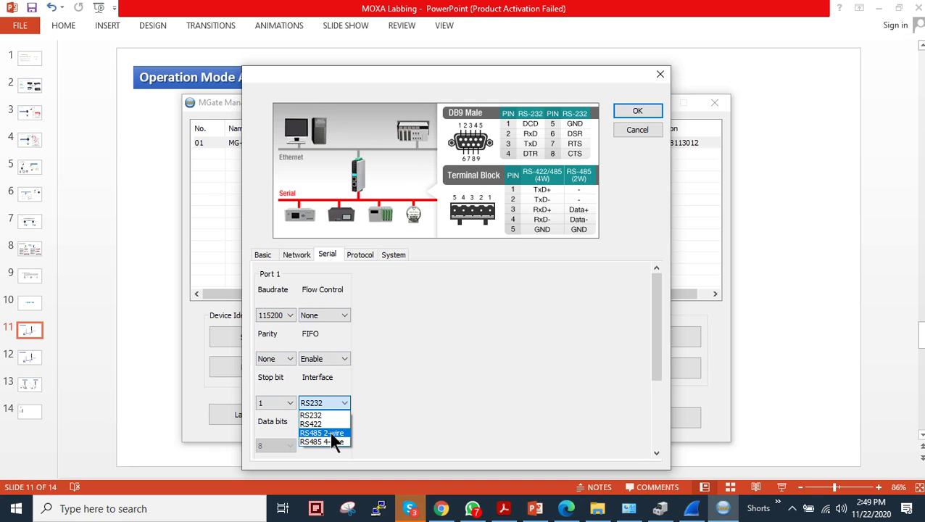
{"action": "left_click", "coordinate": [331, 433]}
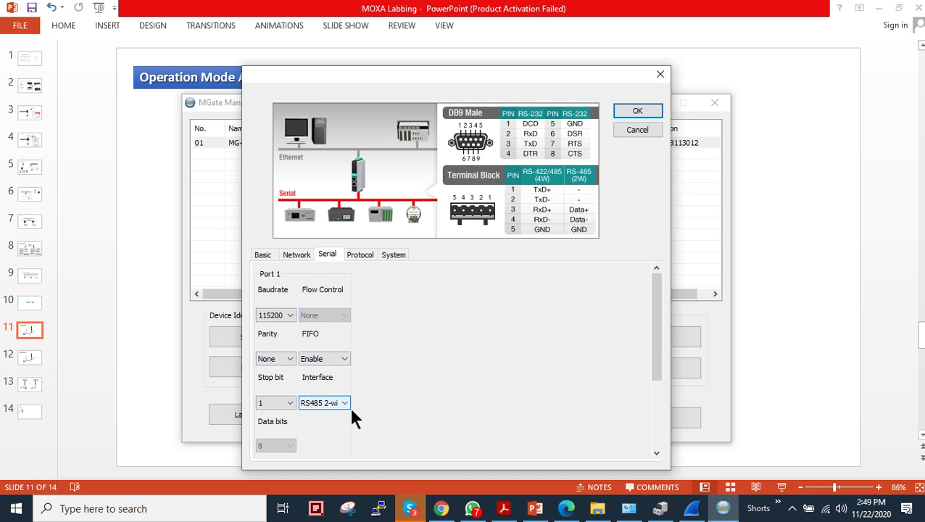
{"action": "left_click", "coordinate": [358, 256]}
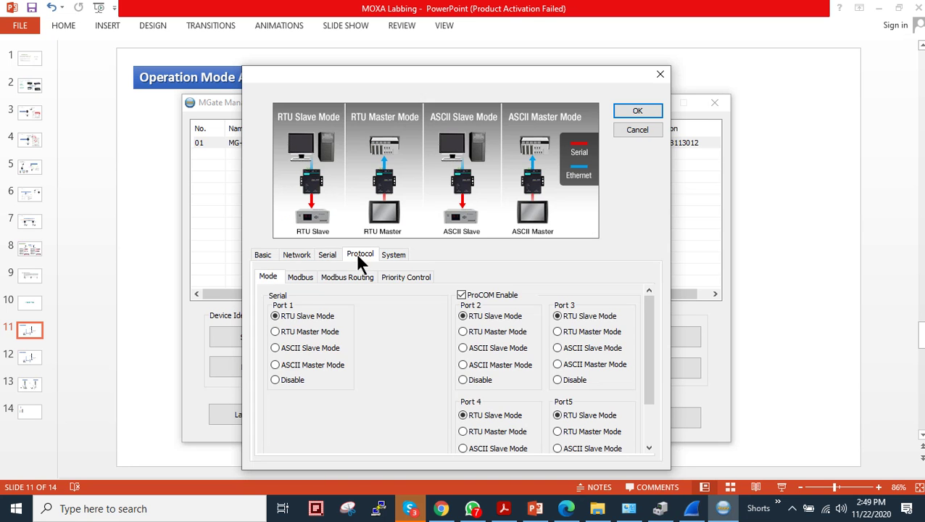
Step: Turn off ProCOM, keep port 1 in RTU Slave Mode, and check Modbus Listen Port 502
{"action": "left_click", "coordinate": [461, 295]}
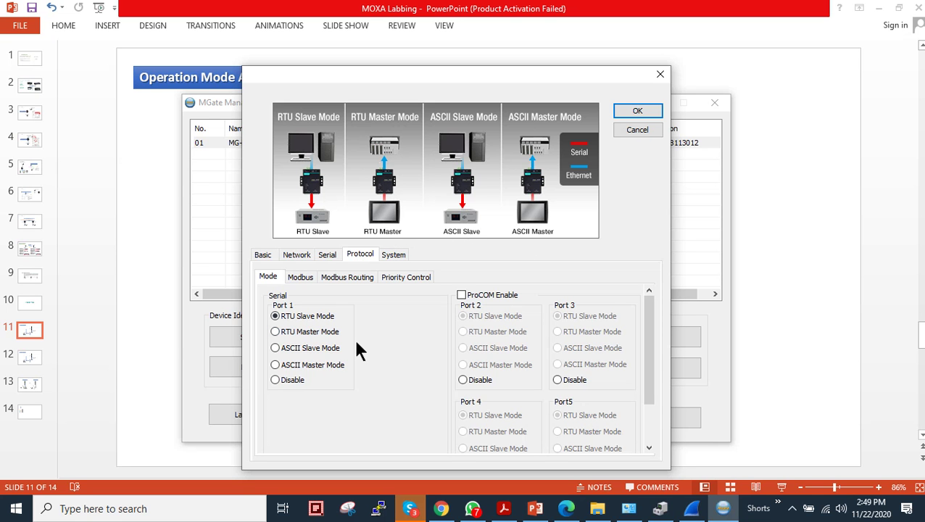
{"action": "left_click", "coordinate": [307, 350]}
{"action": "left_click", "coordinate": [310, 365]}
{"action": "left_click", "coordinate": [308, 349]}
{"action": "left_click", "coordinate": [301, 318]}
{"action": "left_click", "coordinate": [300, 277]}
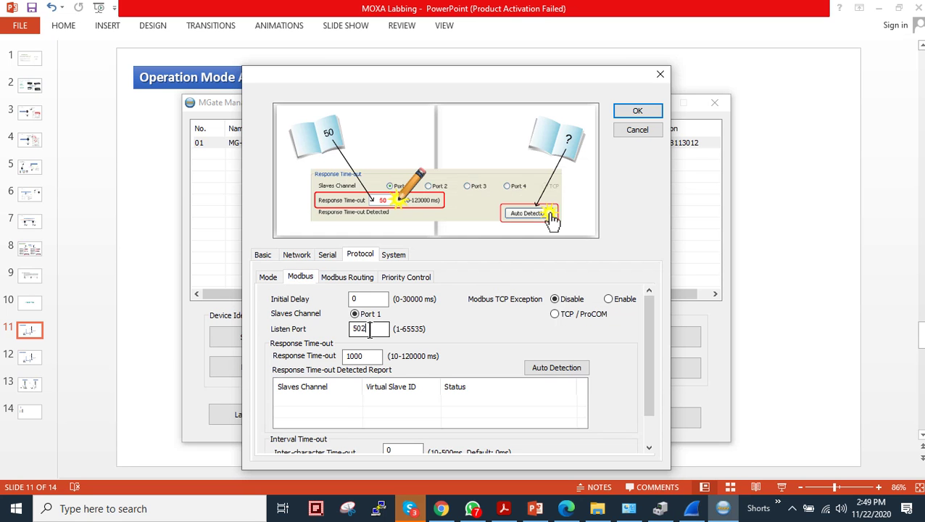
{"action": "left_click_drag", "start_coordinate": [366, 330], "coordinate": [346, 328]}
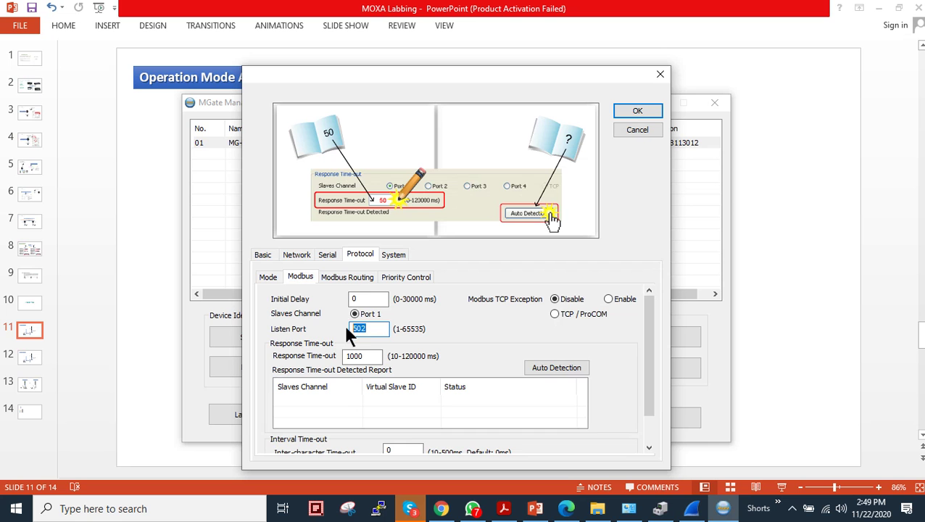
Step: In Modbus Routing, select the Port1 (Serial) slave ID entry and resize the table's columns
{"action": "left_click", "coordinate": [341, 277]}
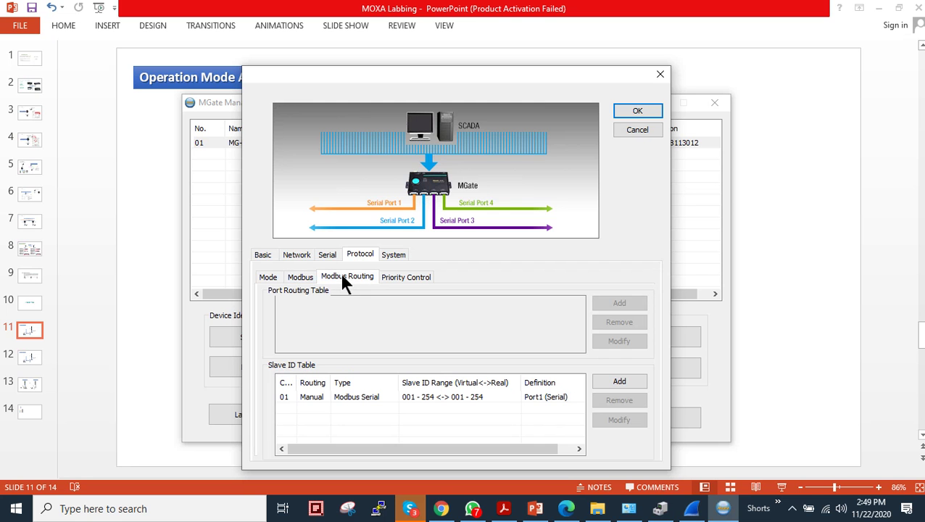
{"action": "left_click", "coordinate": [348, 398]}
{"action": "left_click_drag", "start_coordinate": [297, 380], "coordinate": [327, 379]}
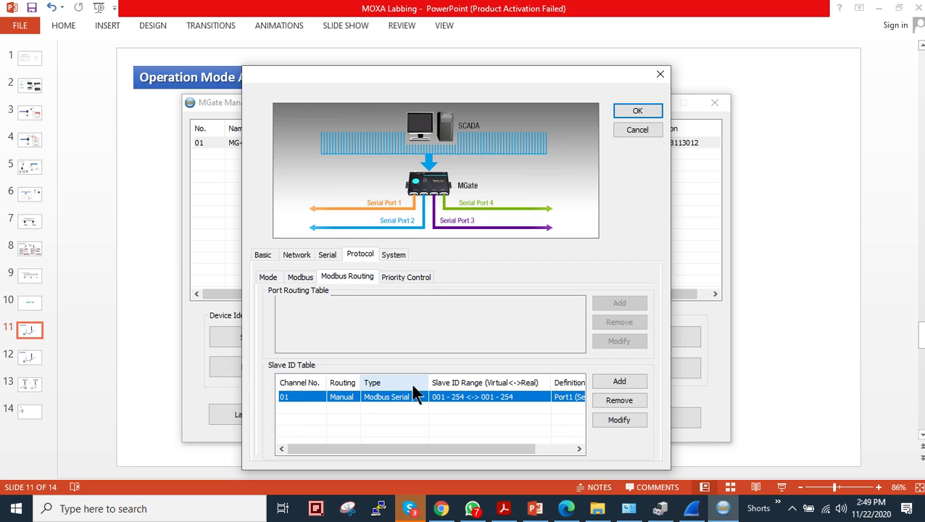
{"action": "left_click_drag", "start_coordinate": [427, 382], "coordinate": [416, 382]}
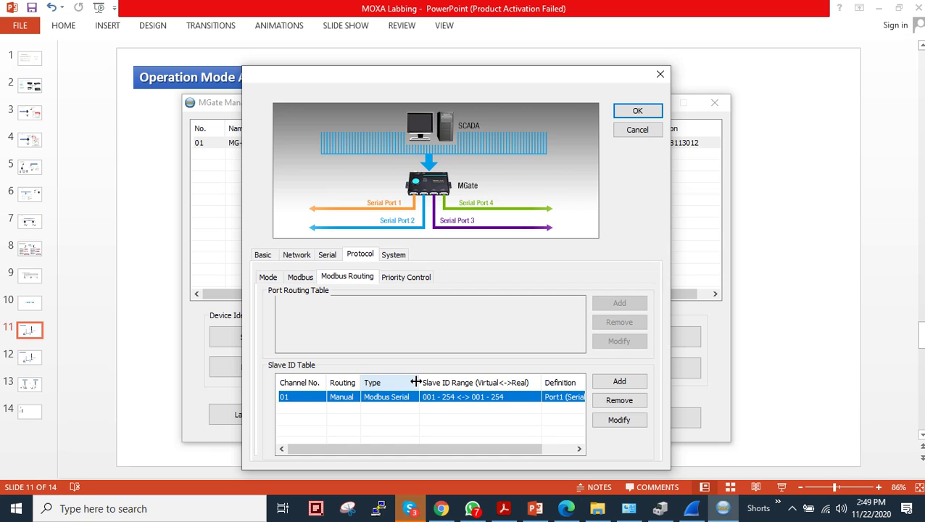
Step: Confirm the routing entry keeps slave IDs Start 1, End 254, Offset 0, then view Priority Control
{"action": "left_click", "coordinate": [619, 420]}
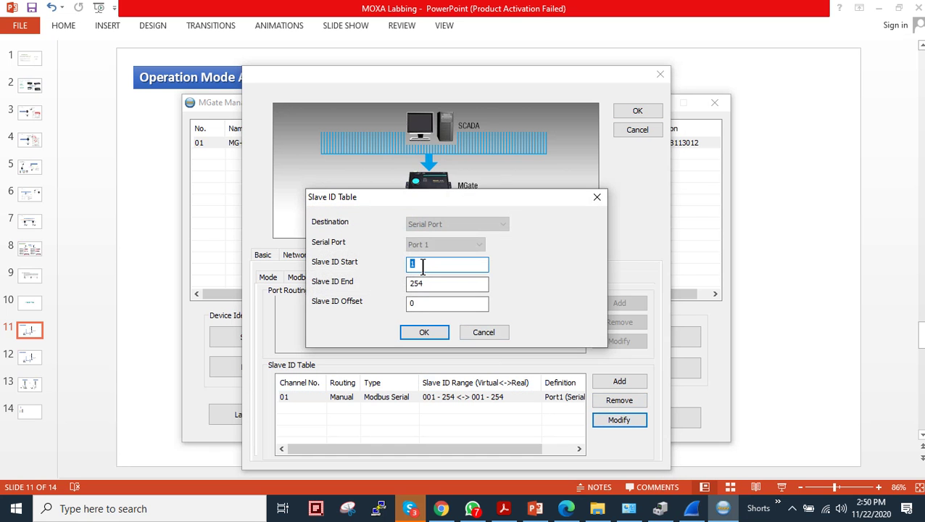
{"action": "left_click", "coordinate": [424, 264]}
{"action": "key", "text": "BackSpace"}
{"action": "type", "text": "1"}
{"action": "double_click", "coordinate": [419, 284]}
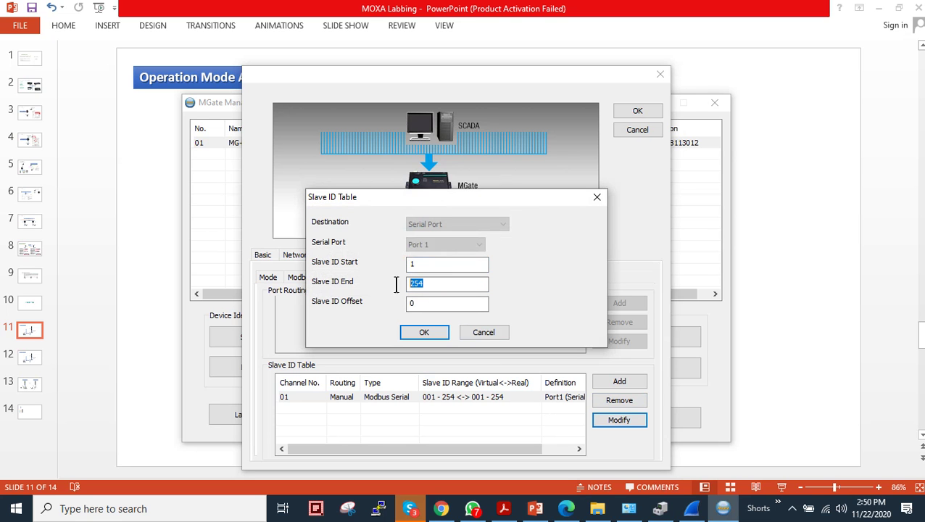
{"action": "left_click", "coordinate": [430, 265]}
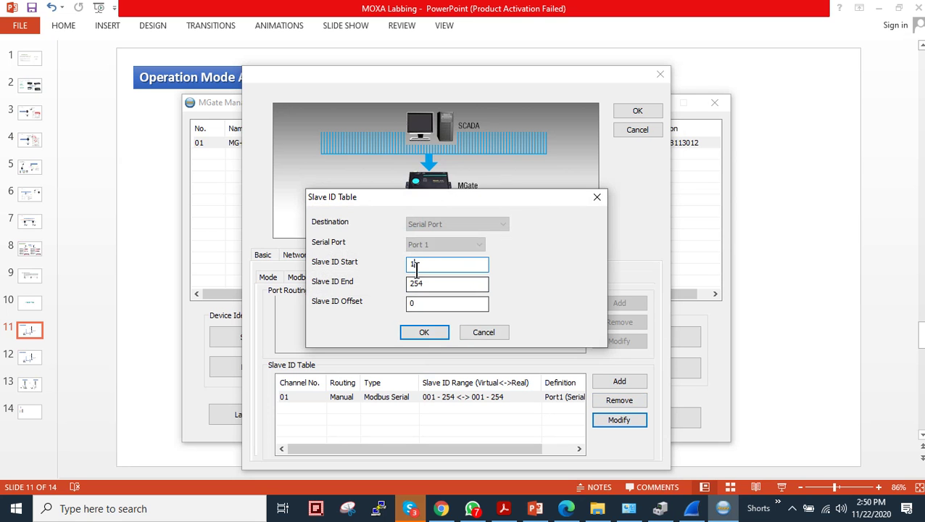
{"action": "left_click_drag", "start_coordinate": [415, 264], "coordinate": [391, 270]}
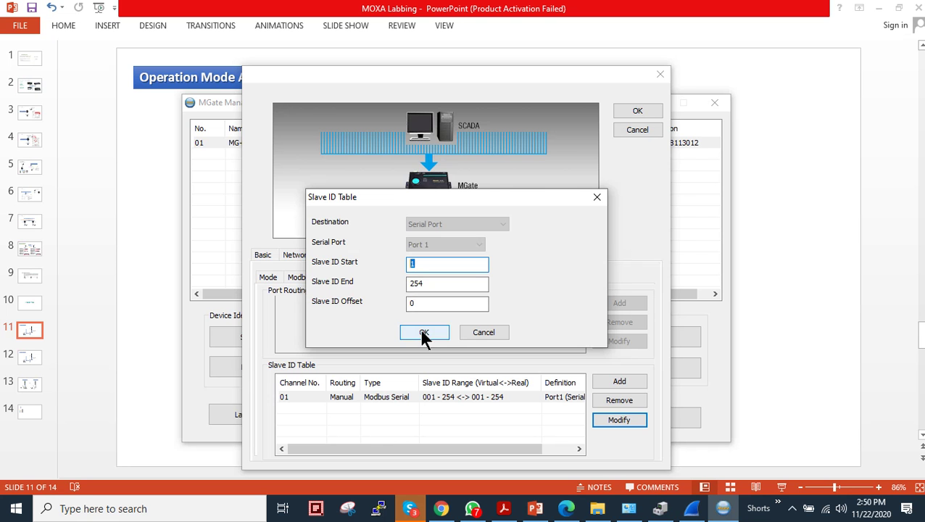
{"action": "left_click", "coordinate": [421, 332]}
{"action": "left_click", "coordinate": [398, 280]}
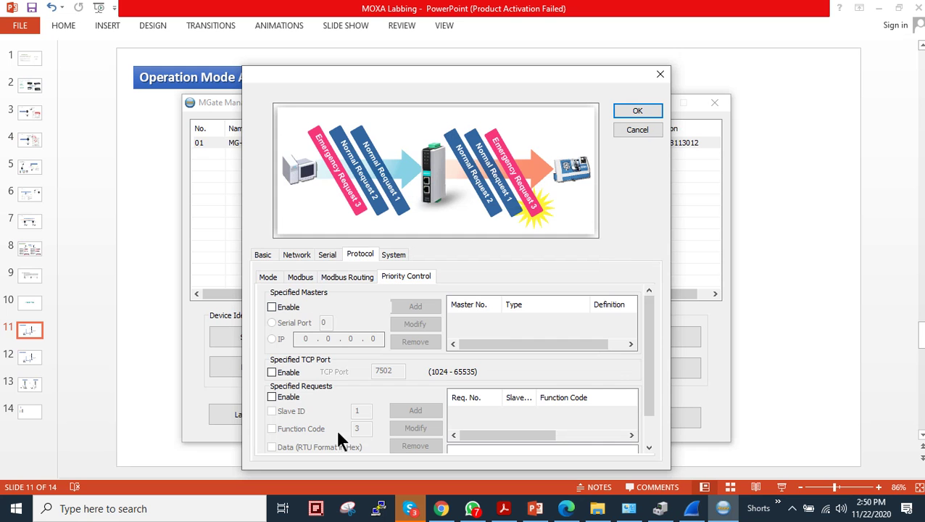
Step: Apply the configuration to the MB3170 and run a new broadcast search for gateways
{"action": "left_click", "coordinate": [636, 112]}
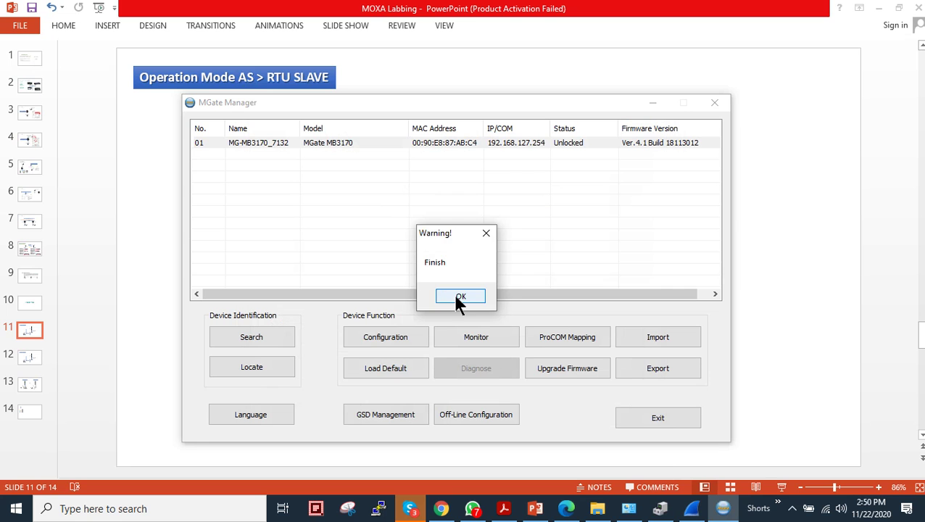
{"action": "left_click", "coordinate": [456, 297]}
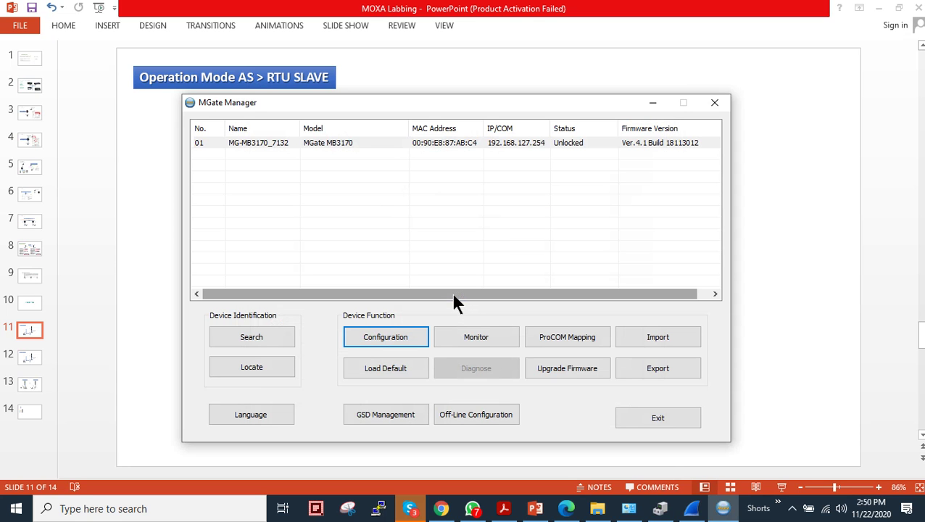
{"action": "left_click", "coordinate": [356, 145]}
{"action": "left_click", "coordinate": [273, 332]}
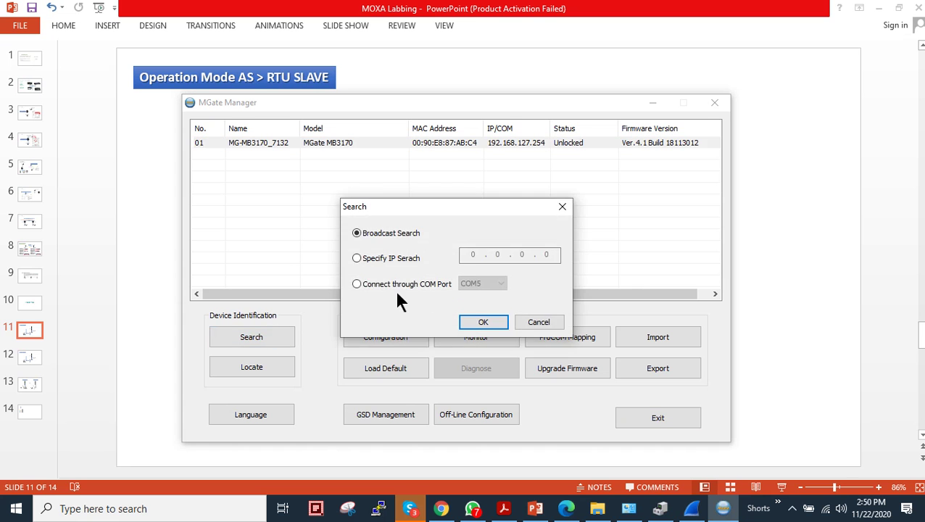
{"action": "left_click", "coordinate": [468, 320]}
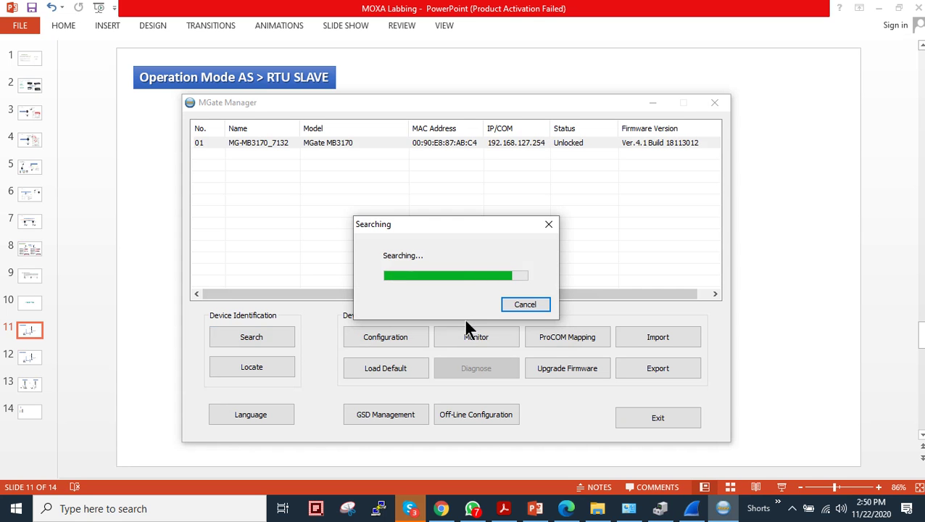
Step: Quit Wireshark without saving, select the now-Unlocked MG-MB3170, and bring up Device Manager
{"action": "right_click", "coordinate": [696, 505]}
{"action": "left_click", "coordinate": [688, 479]}
{"action": "left_click", "coordinate": [499, 270]}
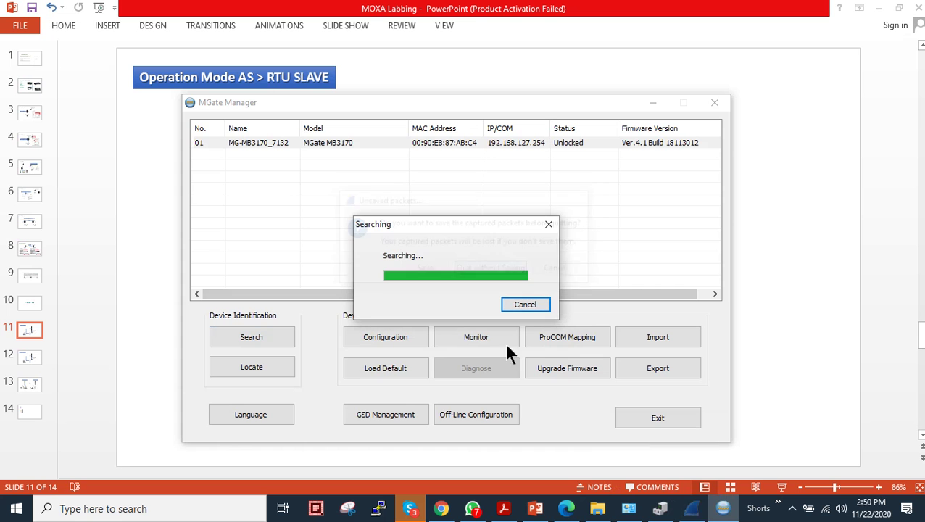
{"action": "mouse_move", "coordinate": [696, 518]}
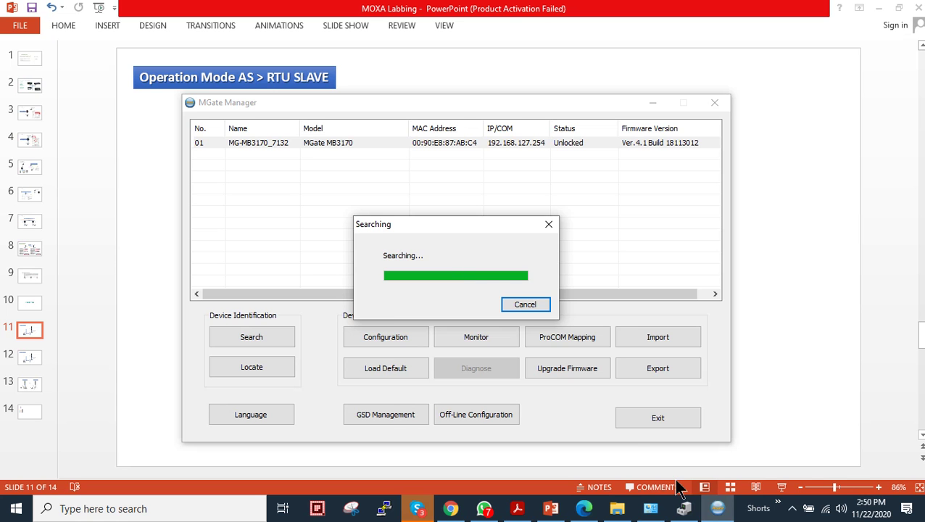
{"action": "left_click", "coordinate": [494, 142]}
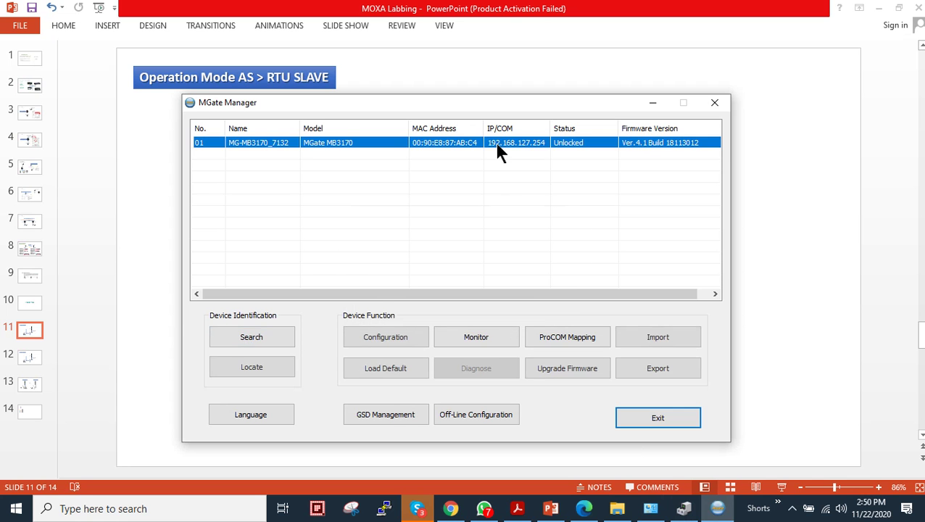
{"action": "left_click", "coordinate": [713, 510]}
Step: Review the MOXA USB Serial Port COM5 properties and port settings, closing without changes
{"action": "scroll", "coordinate": [207, 276], "scroll_direction": "down", "scroll_amount": 4}
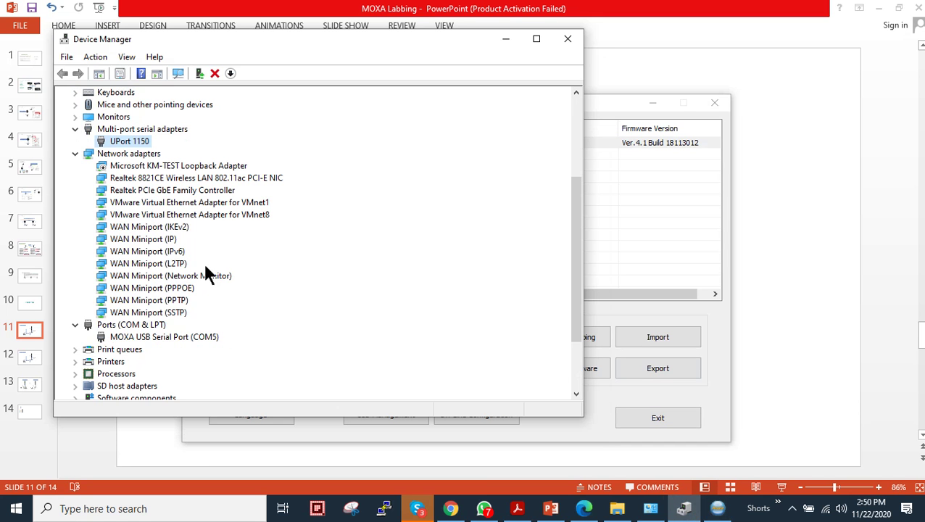
{"action": "left_click", "coordinate": [96, 151]}
{"action": "left_click", "coordinate": [74, 153]}
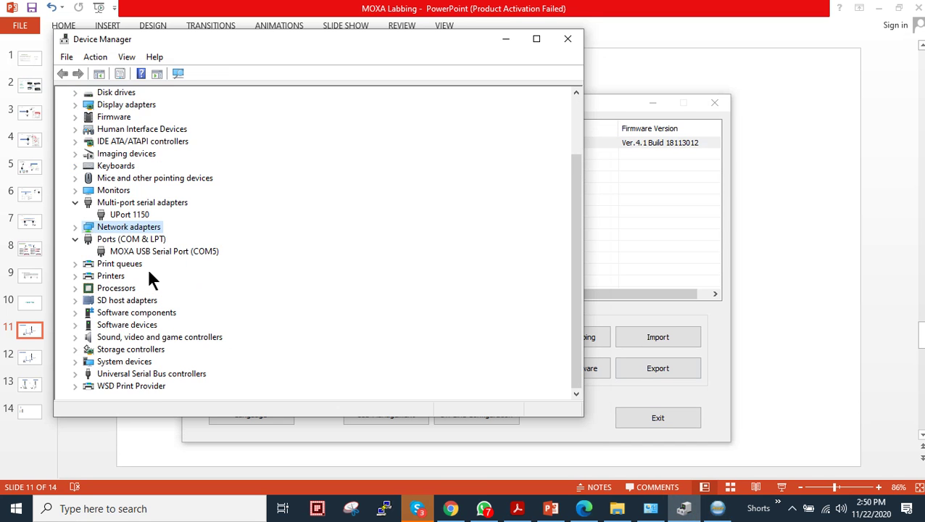
{"action": "left_click", "coordinate": [149, 252]}
{"action": "right_click", "coordinate": [175, 249]}
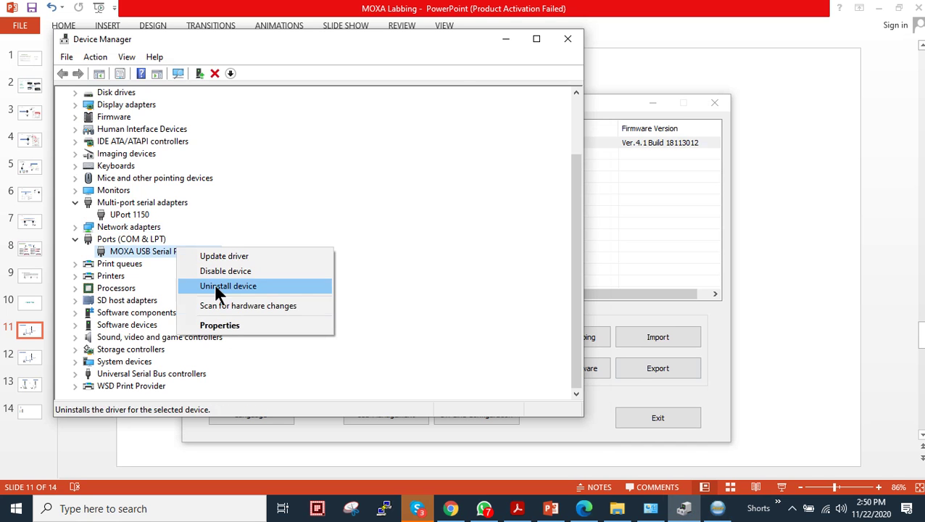
{"action": "left_click", "coordinate": [246, 323]}
{"action": "left_click_drag", "start_coordinate": [239, 85], "coordinate": [383, 85]}
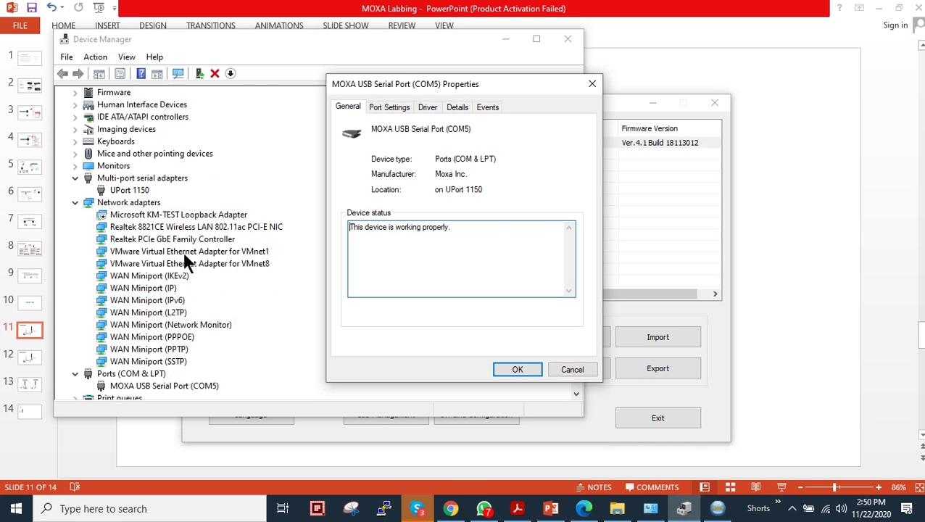
{"action": "left_click", "coordinate": [208, 387]}
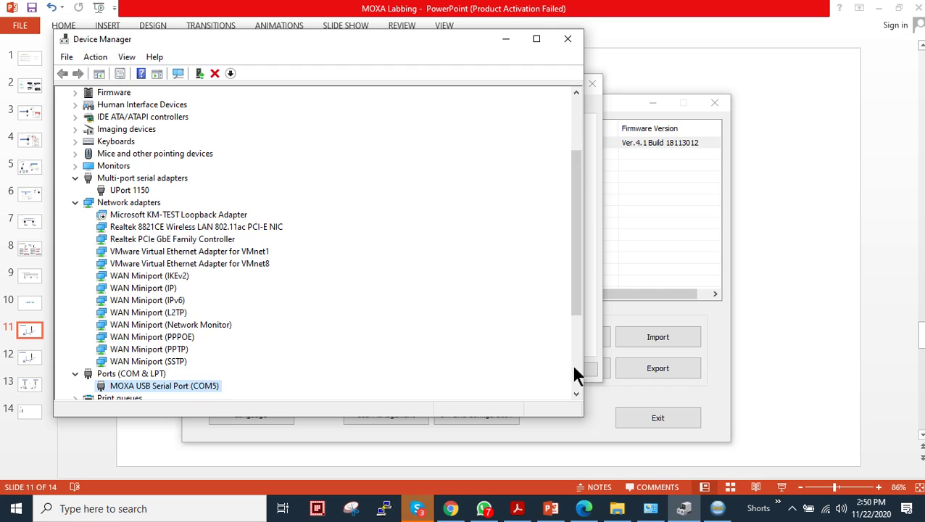
{"action": "left_click", "coordinate": [592, 345]}
{"action": "left_click", "coordinate": [398, 107]}
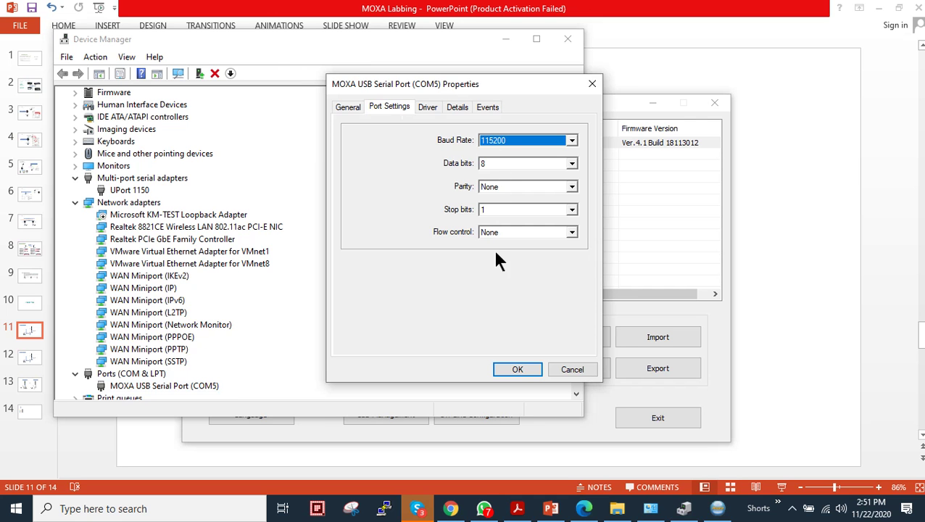
{"action": "left_click", "coordinate": [572, 370]}
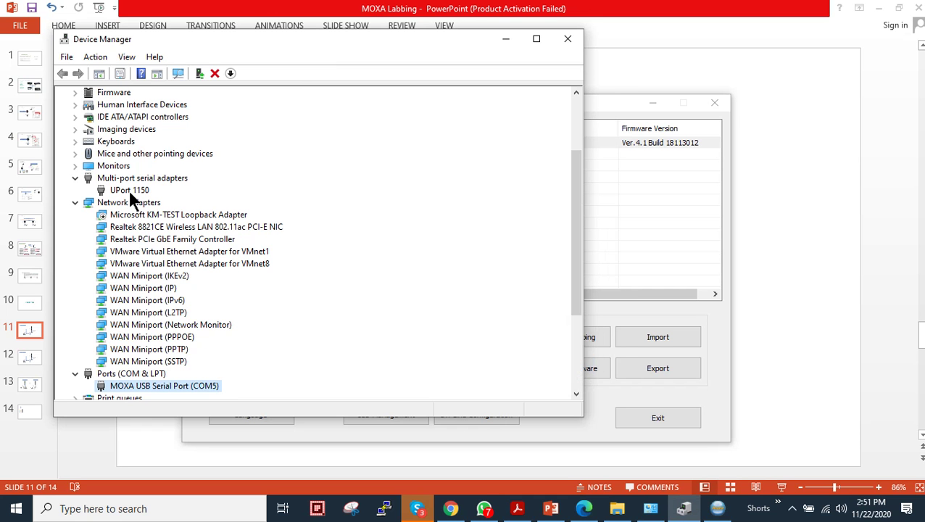
Step: Check UPort 1150 port 1 settings (RS-485 2W, Fast Flush) unchanged, then minimize Device Manager
{"action": "left_click", "coordinate": [75, 203]}
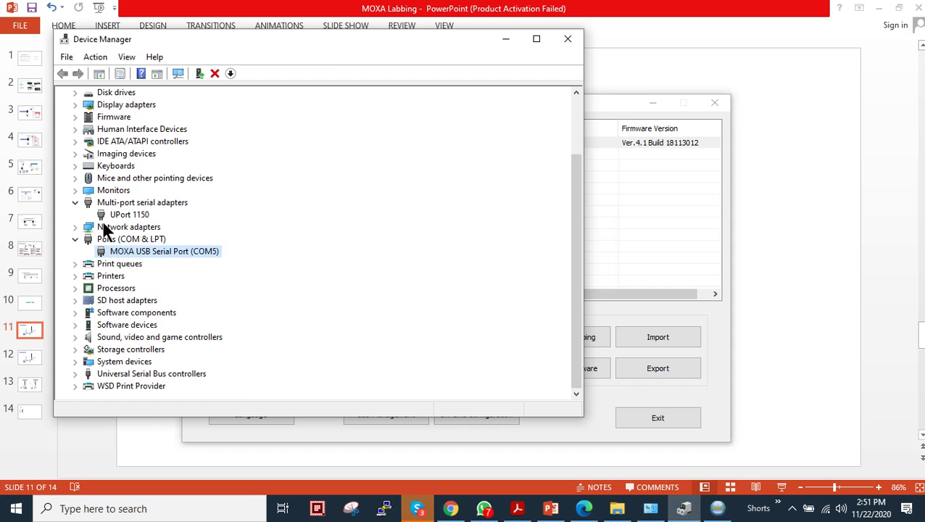
{"action": "left_click", "coordinate": [139, 215]}
{"action": "right_click", "coordinate": [139, 215]}
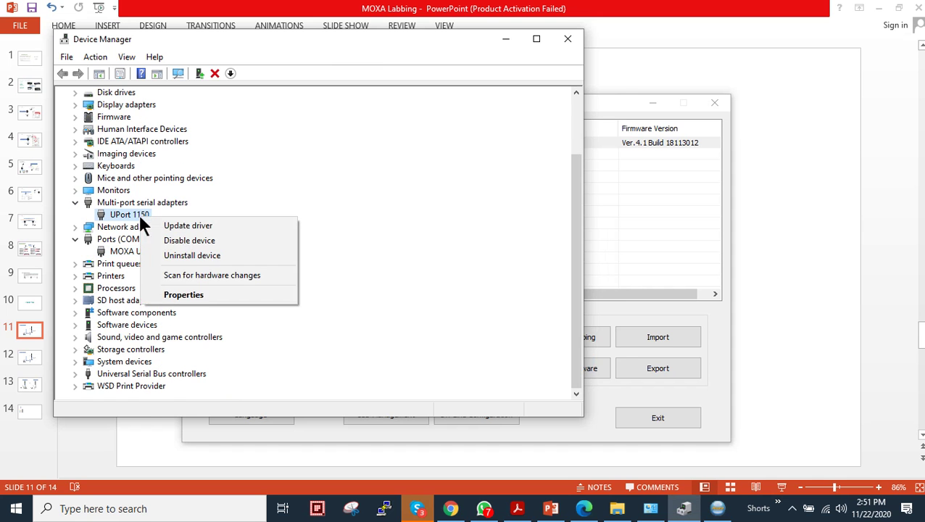
{"action": "left_click", "coordinate": [196, 294]}
{"action": "left_click", "coordinate": [400, 108]}
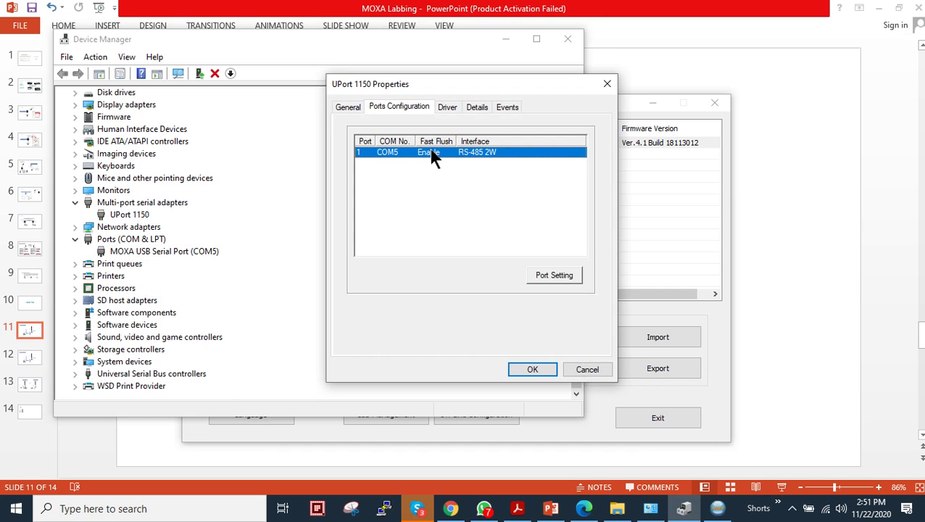
{"action": "left_click", "coordinate": [549, 275]}
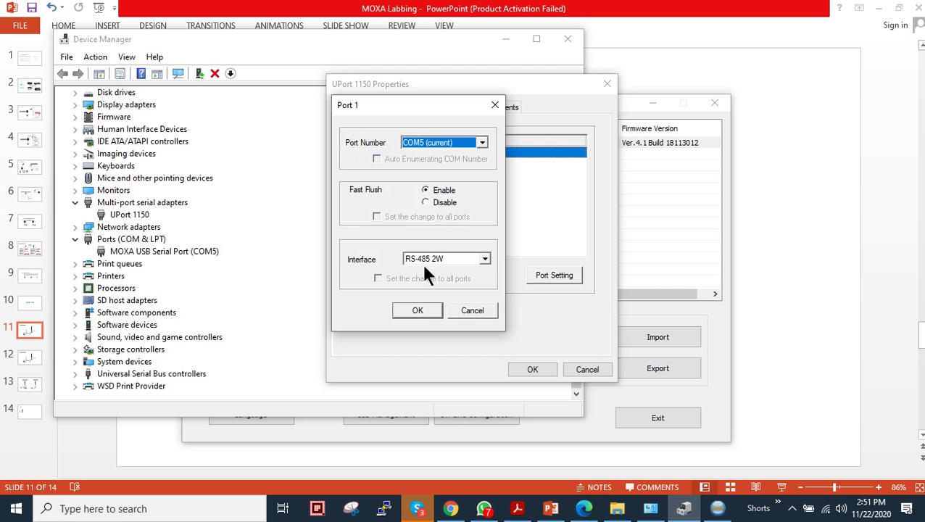
{"action": "left_click", "coordinate": [473, 310]}
{"action": "left_click", "coordinate": [585, 372]}
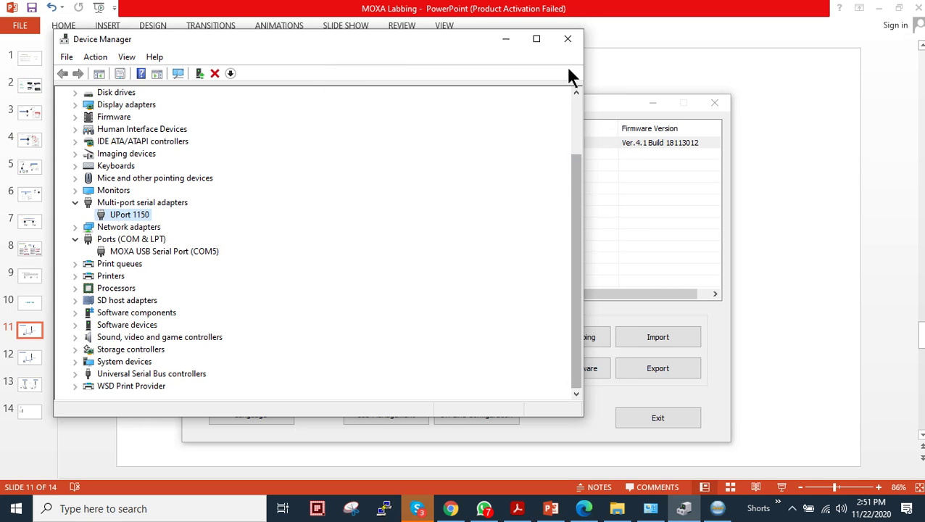
{"action": "left_click", "coordinate": [507, 39]}
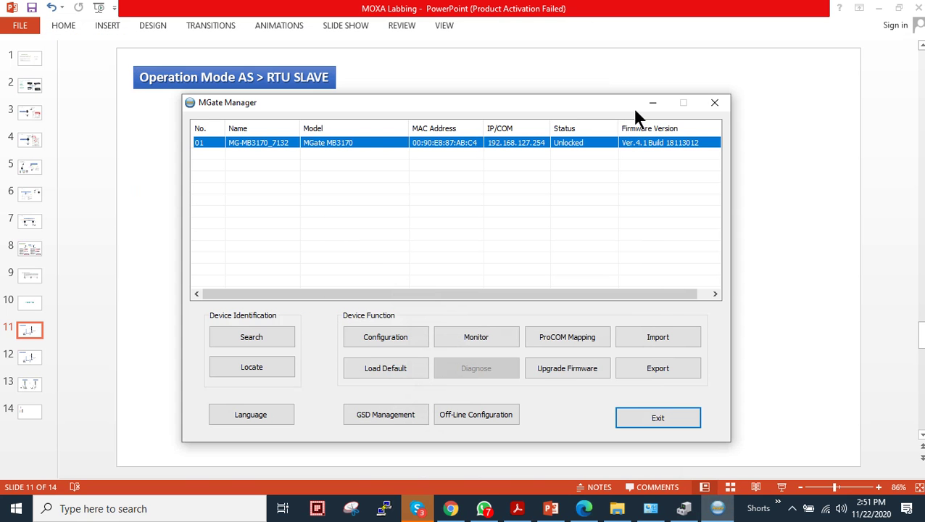
Step: Launch Modbus Poll and Modbus Slave together from the modbus-modpool folder
{"action": "left_click", "coordinate": [880, 11]}
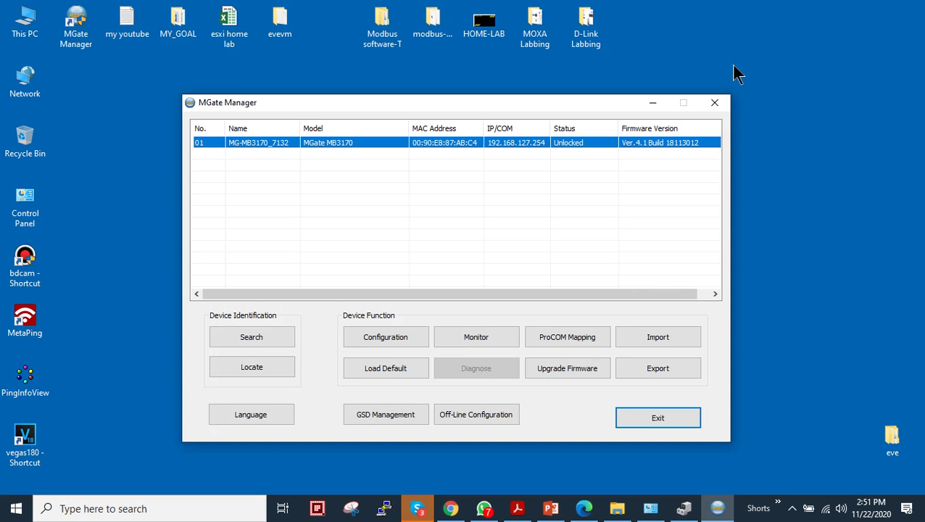
{"action": "left_click_drag", "start_coordinate": [523, 106], "coordinate": [511, 99]}
{"action": "left_click", "coordinate": [438, 33]}
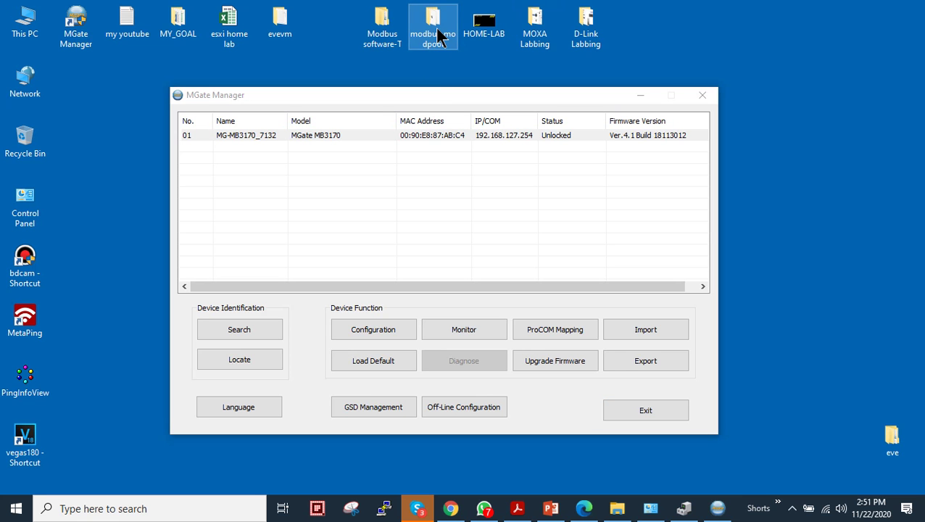
{"action": "double_click", "coordinate": [438, 33]}
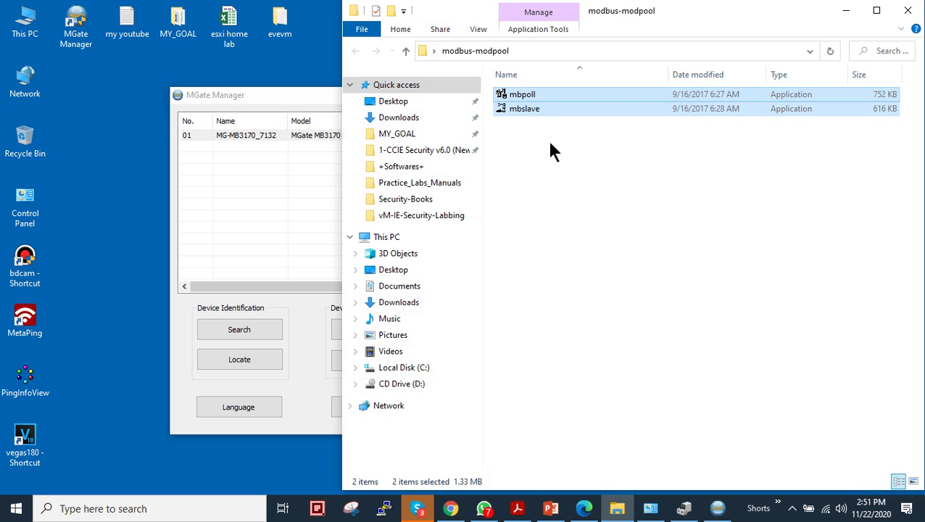
{"action": "right_click", "coordinate": [559, 116]}
{"action": "left_click", "coordinate": [560, 109]}
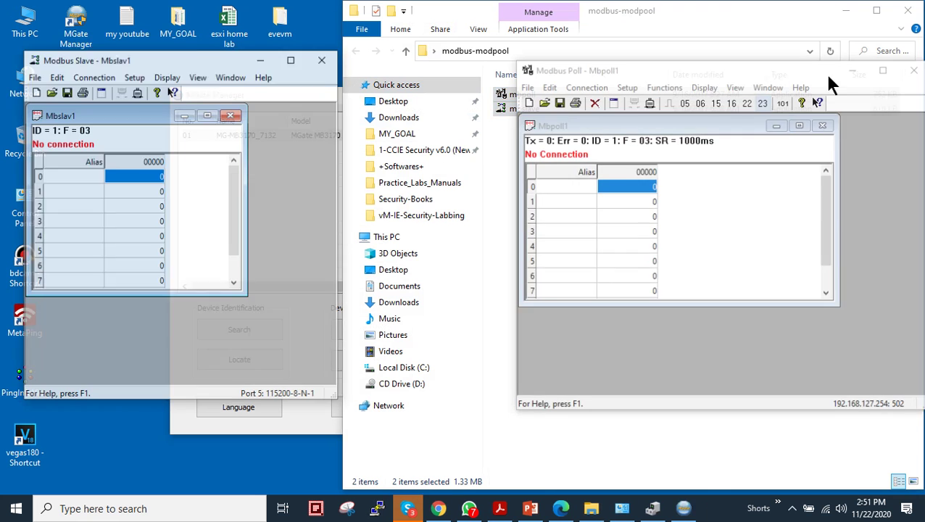
{"action": "left_click", "coordinate": [846, 10]}
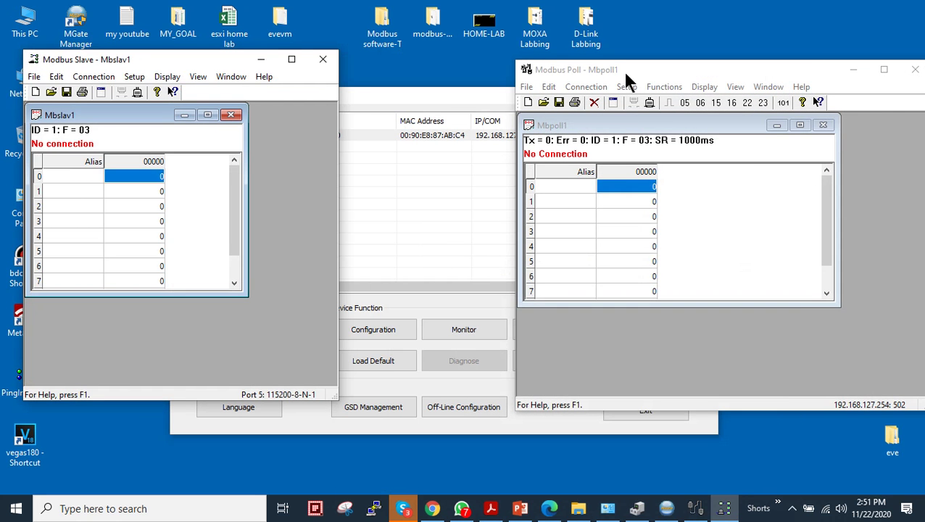
Step: Connect Mbpoll1 over Modbus TCP/IP to 192.168.127.254 port 502
{"action": "left_click_drag", "start_coordinate": [623, 70], "coordinate": [633, 74]}
{"action": "left_click", "coordinate": [596, 90]}
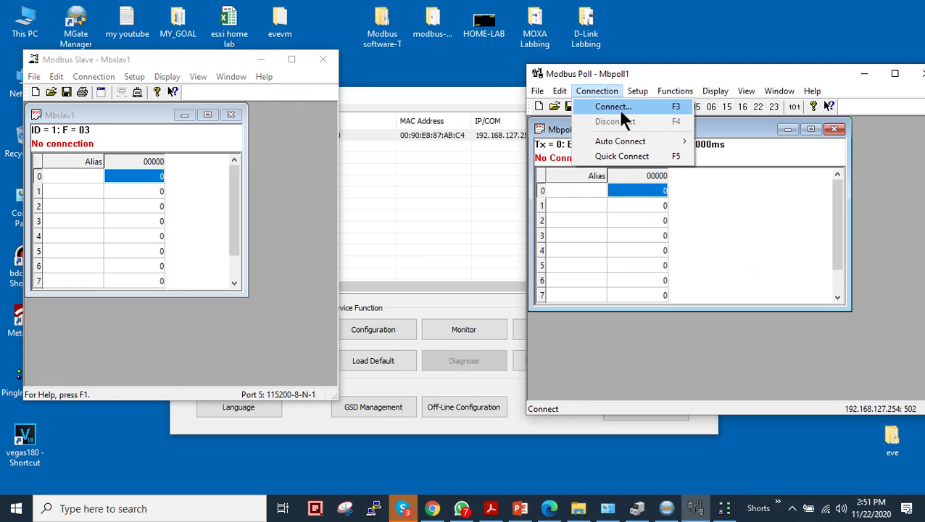
{"action": "left_click", "coordinate": [621, 107]}
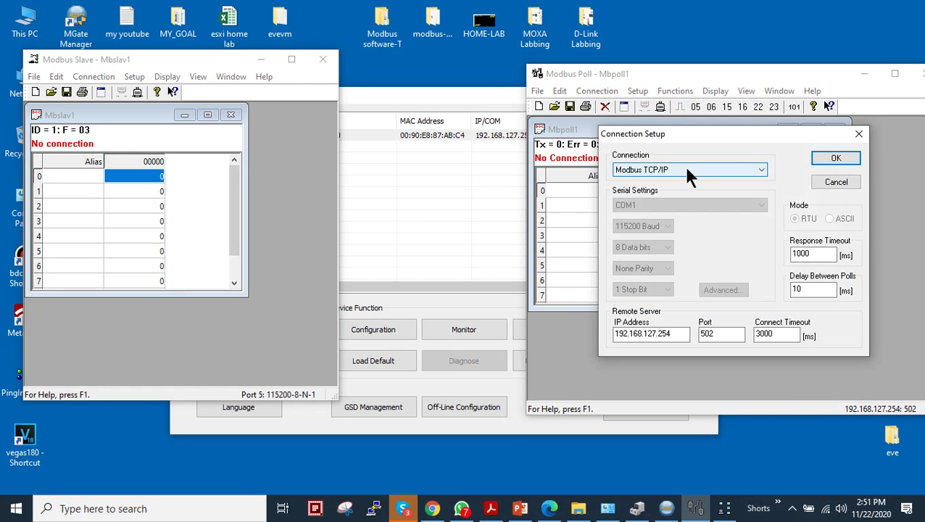
{"action": "left_click_drag", "start_coordinate": [685, 335], "coordinate": [609, 336]}
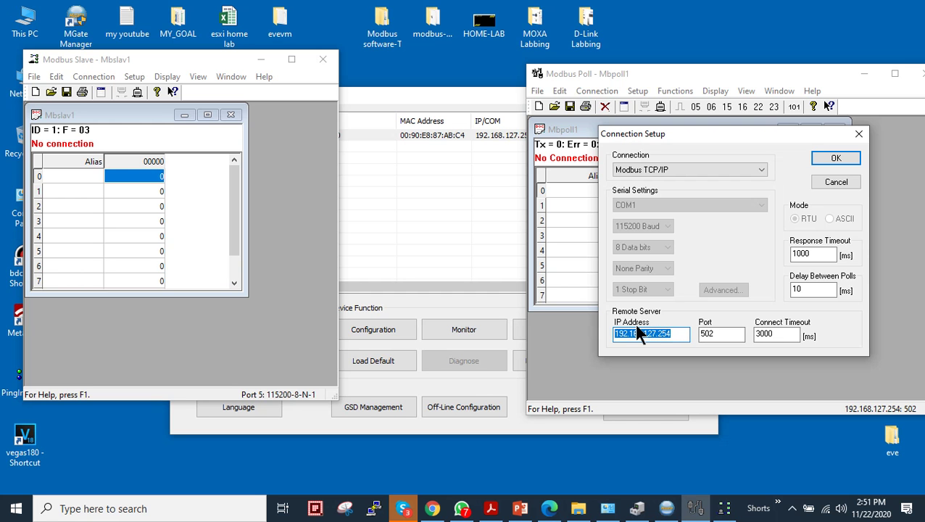
{"action": "left_click", "coordinate": [433, 136]}
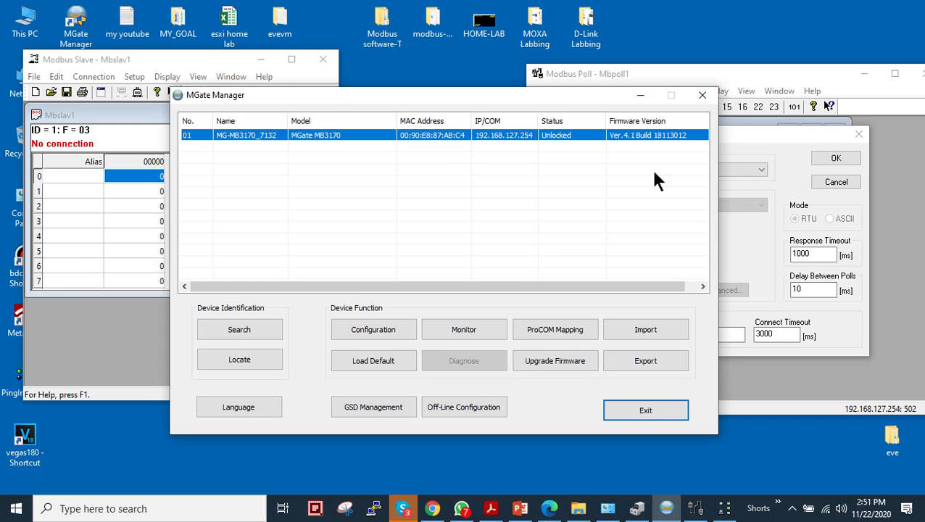
{"action": "left_click", "coordinate": [761, 209]}
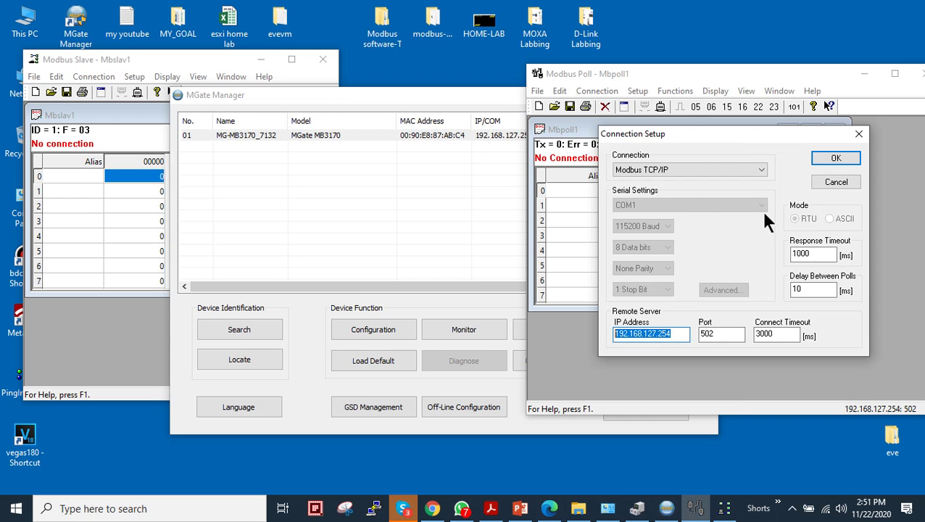
{"action": "double_click", "coordinate": [698, 334]}
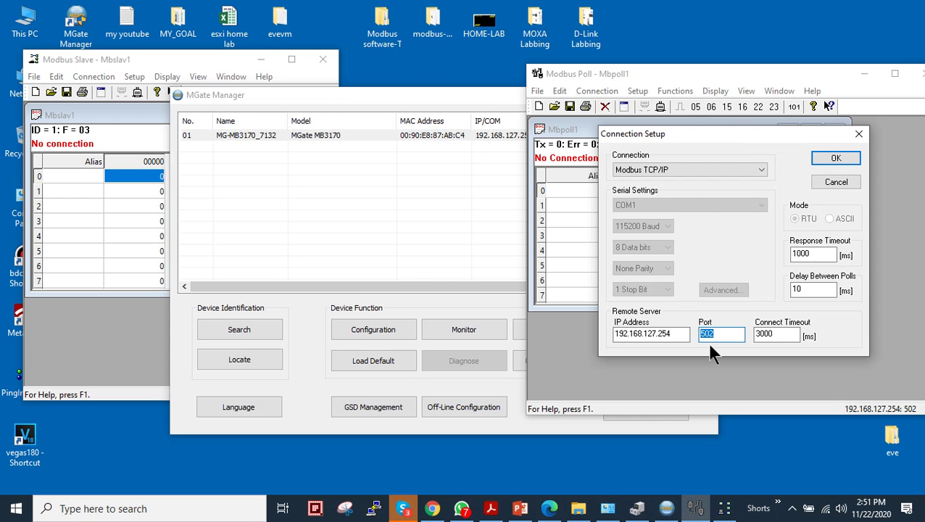
{"action": "left_click", "coordinate": [820, 155]}
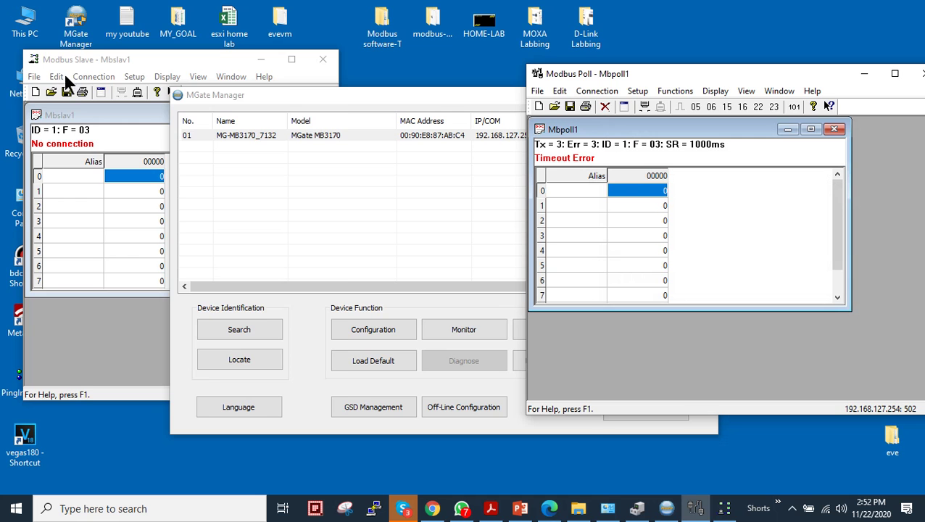
{"action": "left_click", "coordinate": [94, 76]}
Step: Try connecting Mbslav1 on COM4 and dismiss the Port 4 not available warning
{"action": "left_click", "coordinate": [105, 92]}
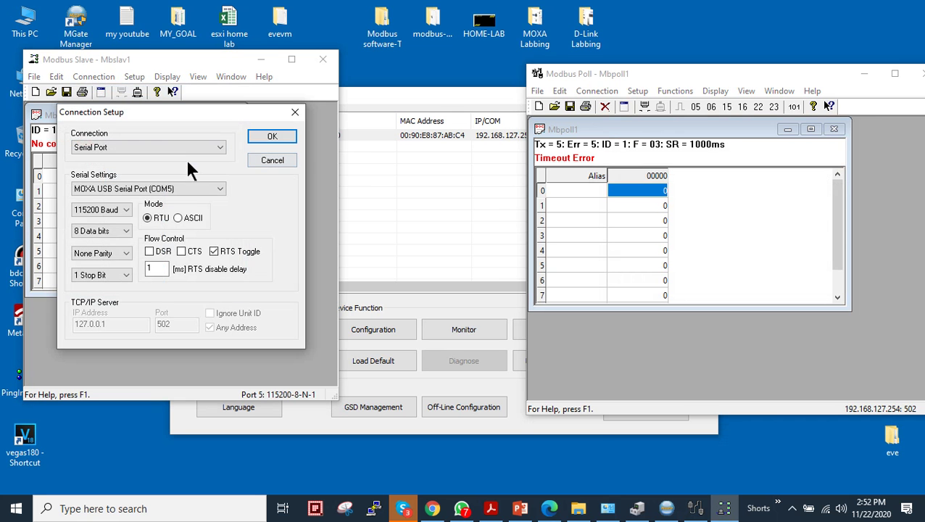
{"action": "left_click", "coordinate": [208, 188]}
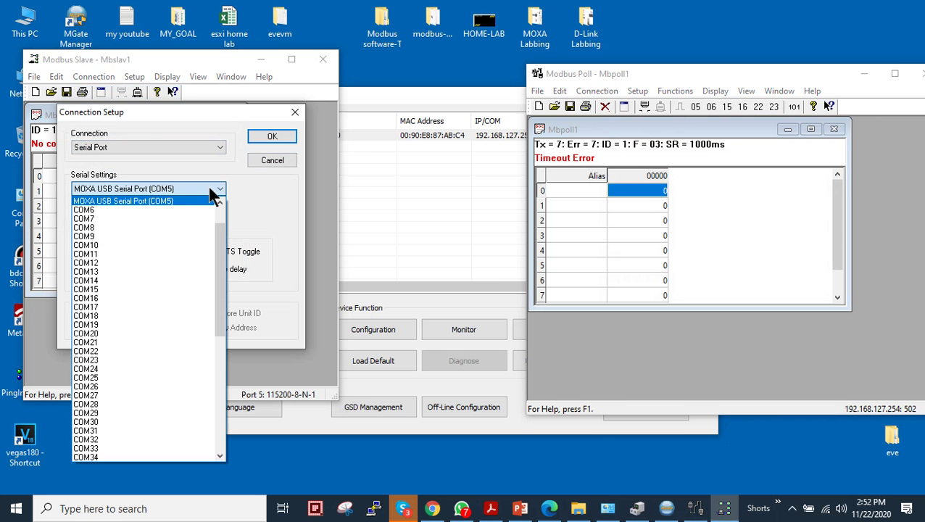
{"action": "left_click", "coordinate": [209, 186]}
{"action": "left_click", "coordinate": [208, 186]}
{"action": "scroll", "coordinate": [218, 217], "scroll_direction": "up", "scroll_amount": 6}
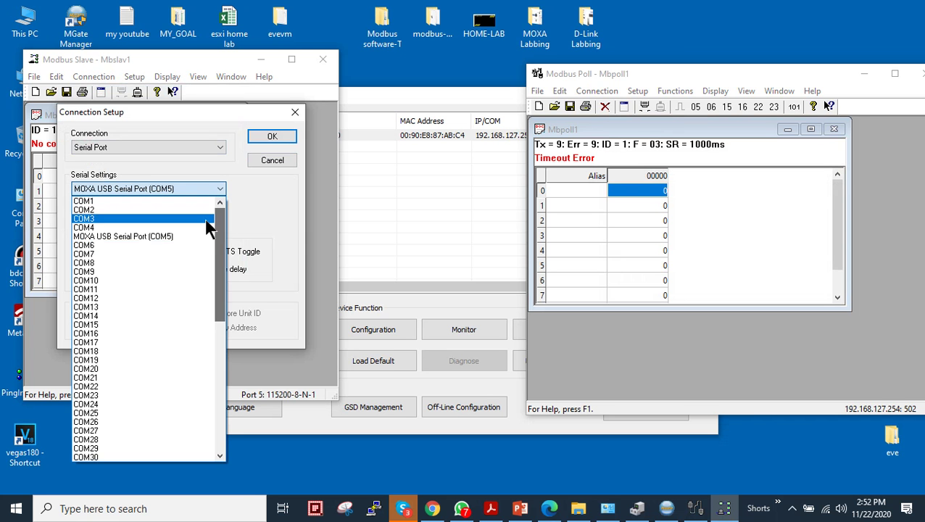
{"action": "left_click", "coordinate": [206, 224]}
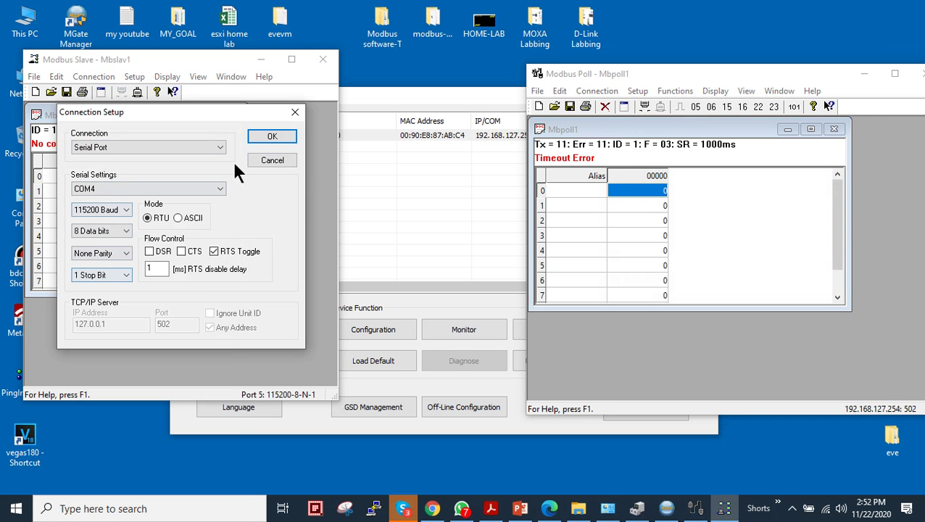
{"action": "left_click", "coordinate": [263, 138]}
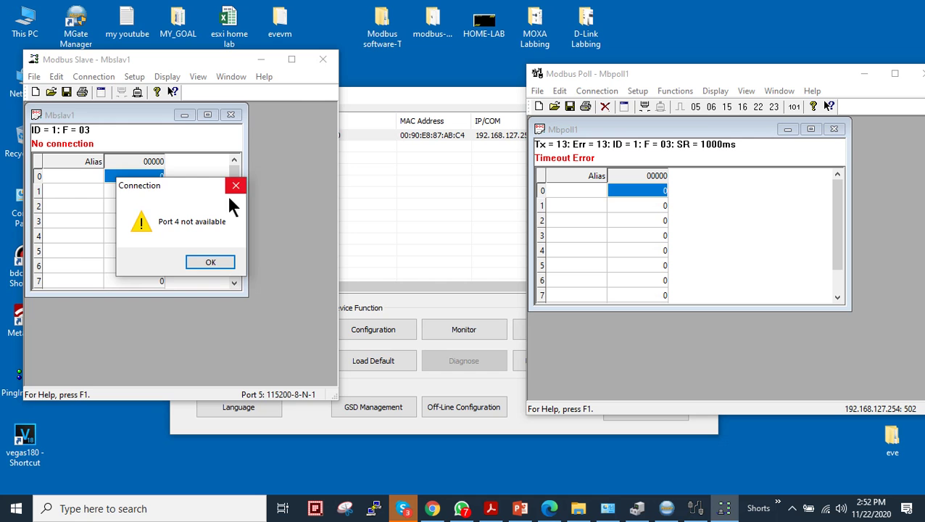
{"action": "left_click", "coordinate": [210, 263]}
Step: Connect Mbslav1 on MOXA USB Serial Port COM5 and reset Modbus Poll's counters
{"action": "left_click", "coordinate": [102, 76]}
{"action": "left_click", "coordinate": [117, 94]}
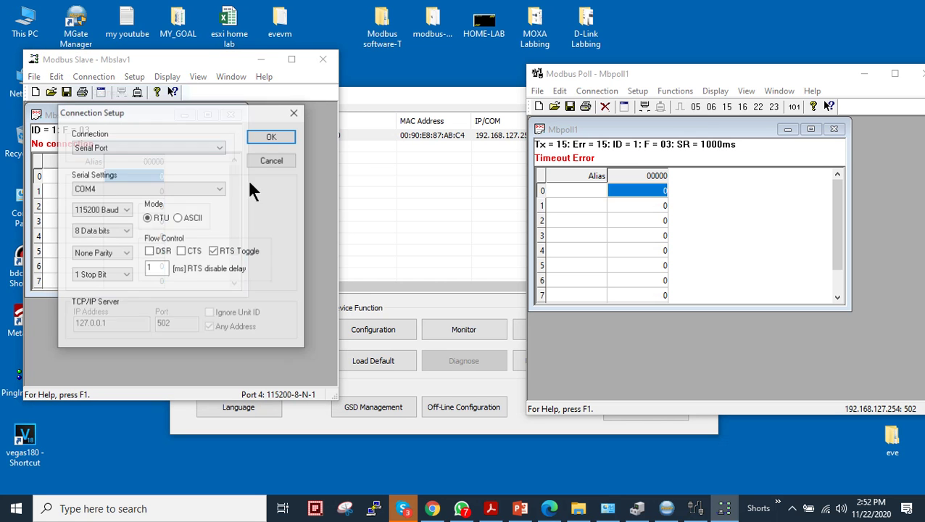
{"action": "left_click", "coordinate": [213, 189]}
{"action": "left_click", "coordinate": [184, 213]}
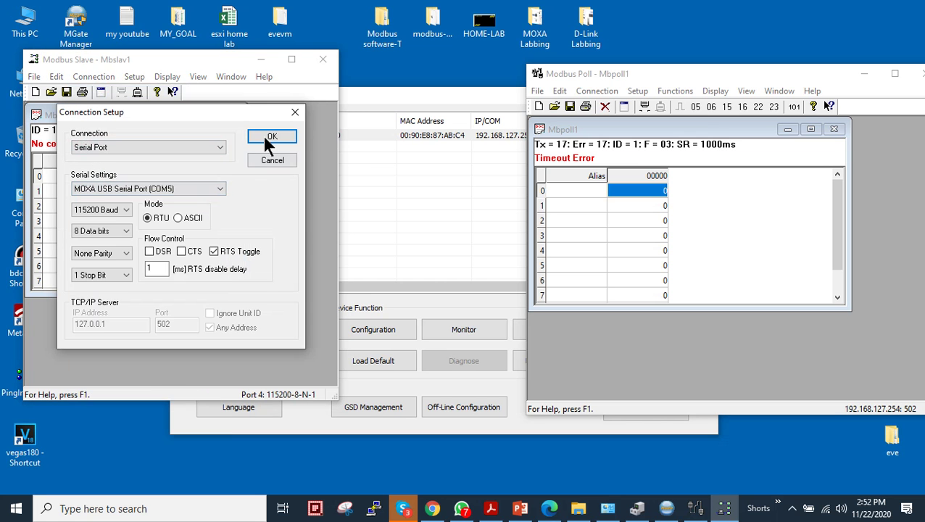
{"action": "left_click", "coordinate": [264, 139]}
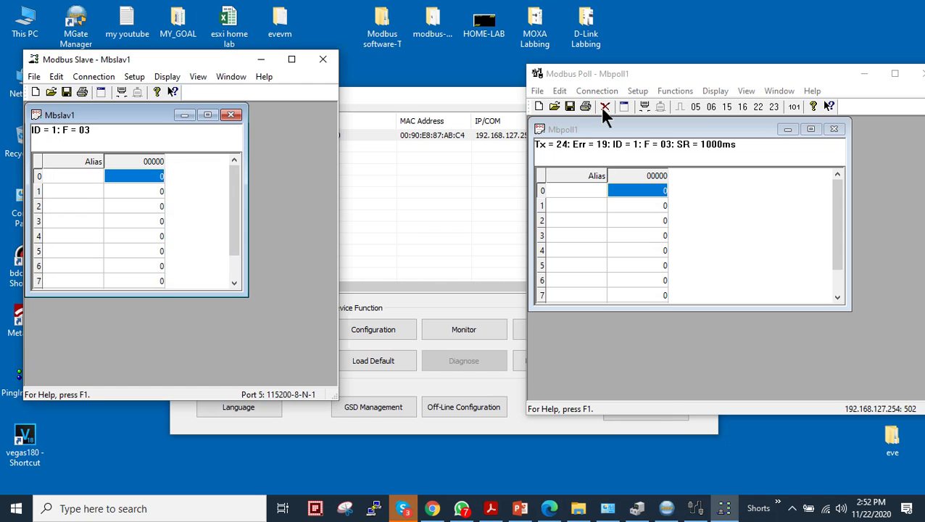
{"action": "left_click", "coordinate": [601, 107]}
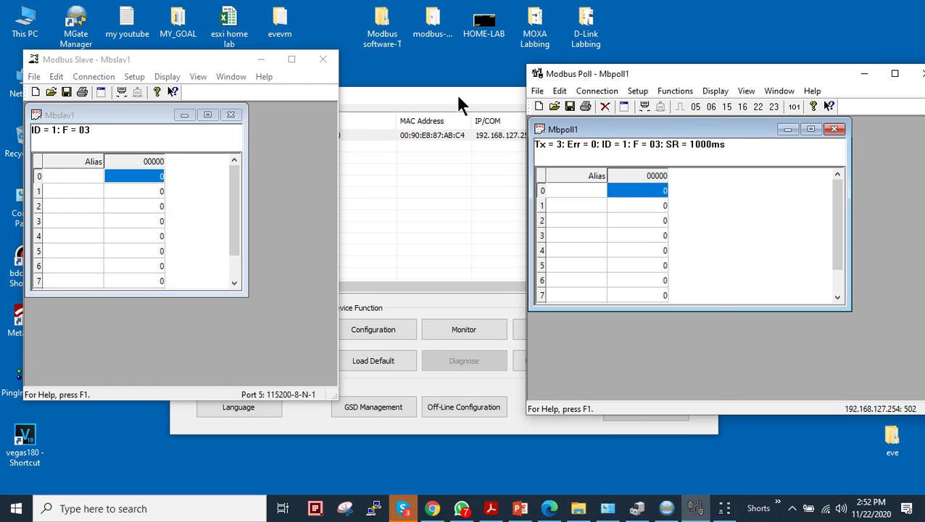
{"action": "left_click", "coordinate": [421, 134]}
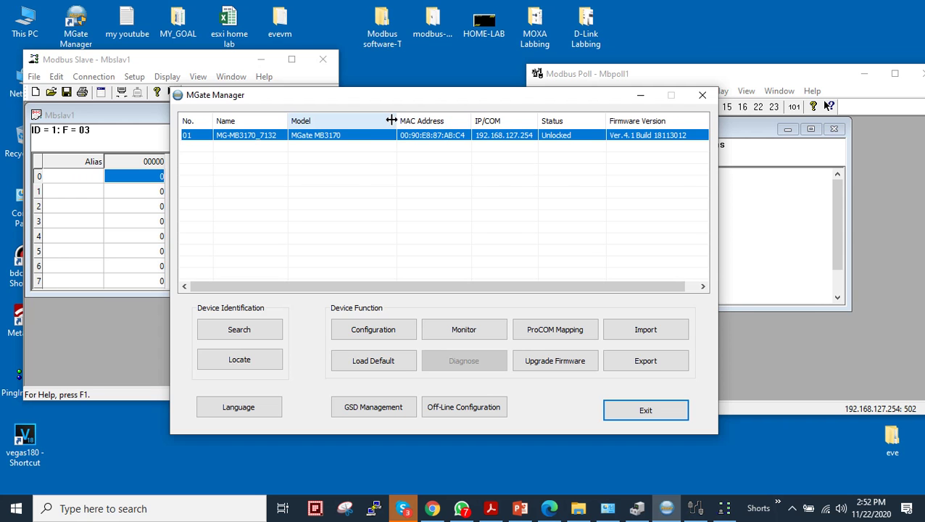
Step: Start a Traffic Monitor capture on the MB3170 and resize the Src. & Dst. and Slave ID columns
{"action": "left_click_drag", "start_coordinate": [398, 120], "coordinate": [353, 120]}
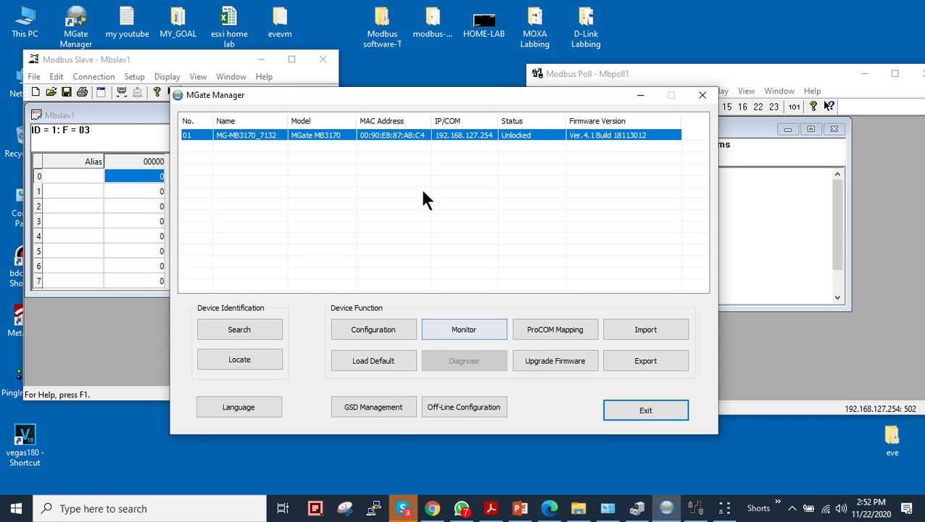
{"action": "left_click", "coordinate": [449, 327]}
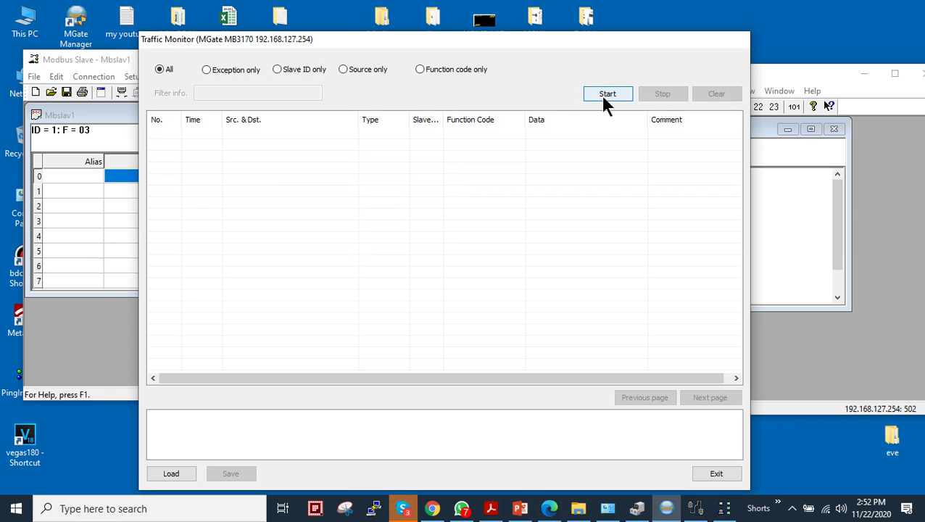
{"action": "left_click", "coordinate": [604, 95]}
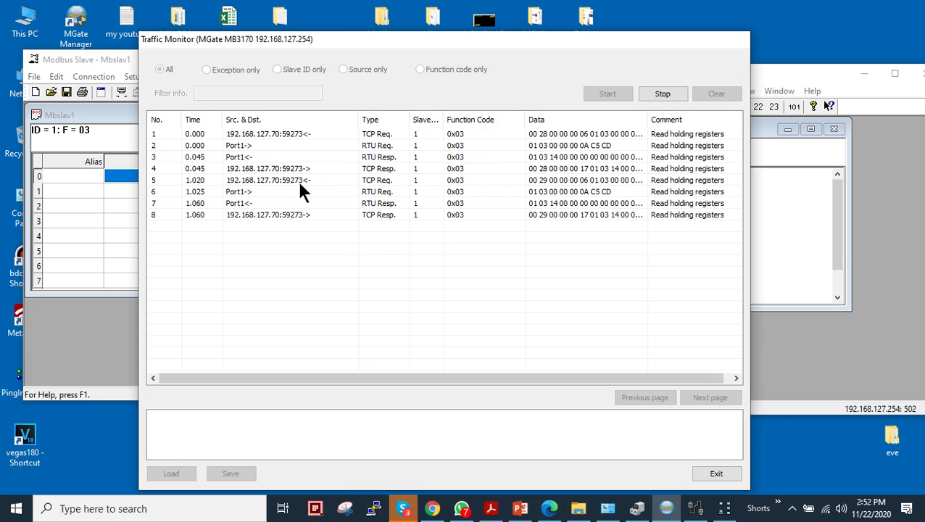
{"action": "left_click_drag", "start_coordinate": [359, 119], "coordinate": [329, 119]}
{"action": "left_click_drag", "start_coordinate": [496, 119], "coordinate": [482, 120]}
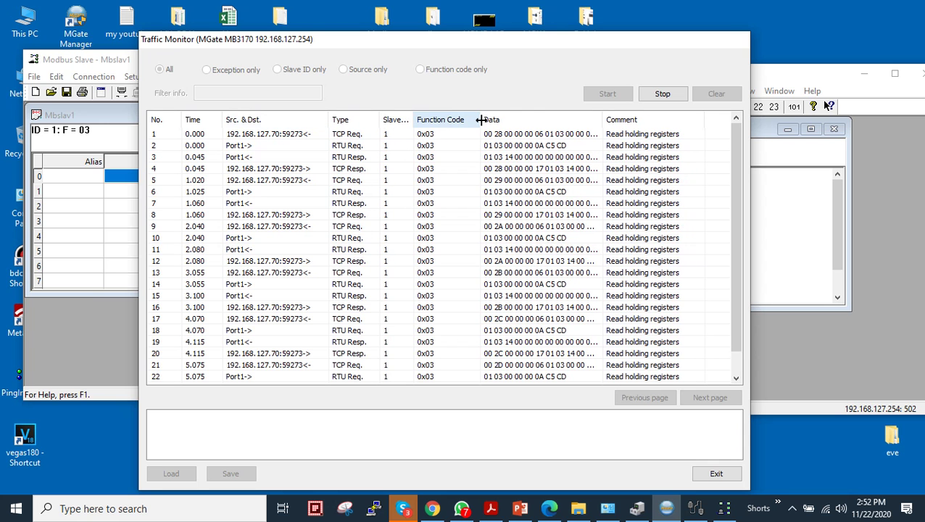
{"action": "left_click_drag", "start_coordinate": [415, 122], "coordinate": [427, 120]}
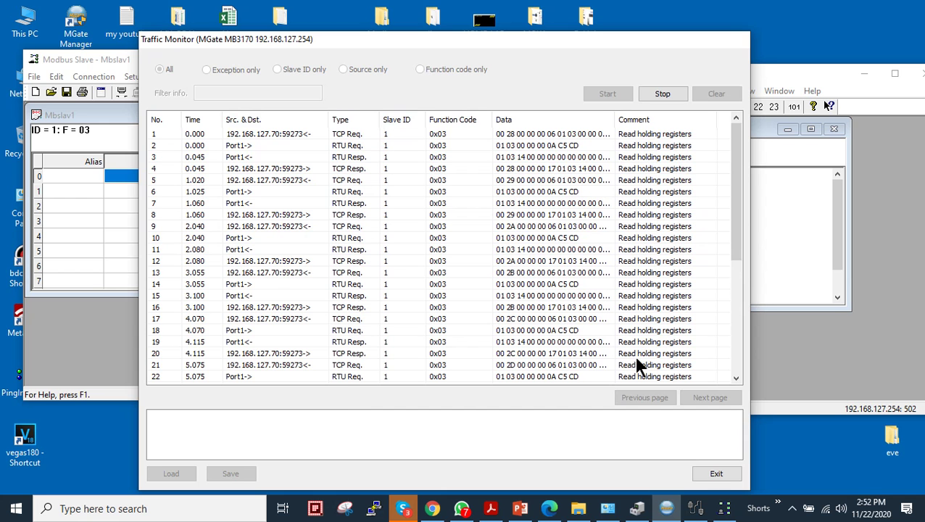
Step: Set slave register 1 to 12 with auto increment
{"action": "left_click", "coordinate": [117, 176]}
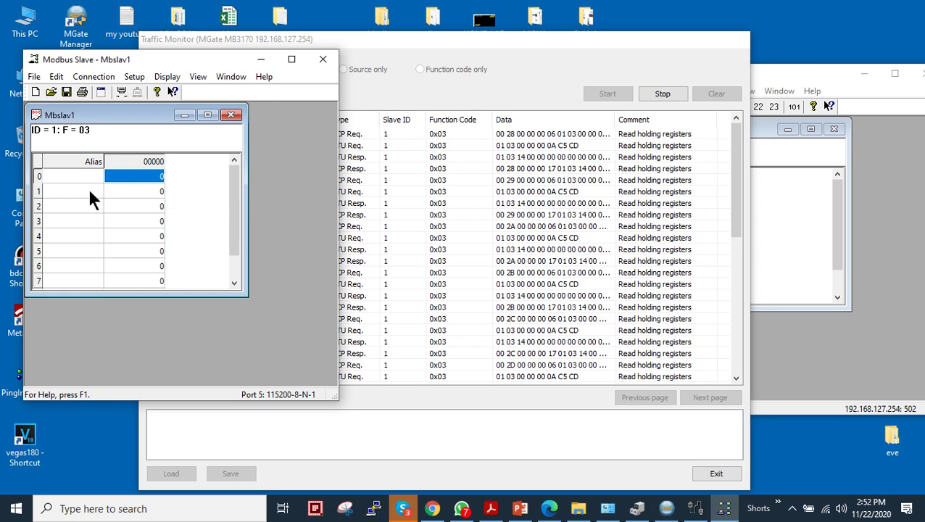
{"action": "left_click", "coordinate": [782, 68]}
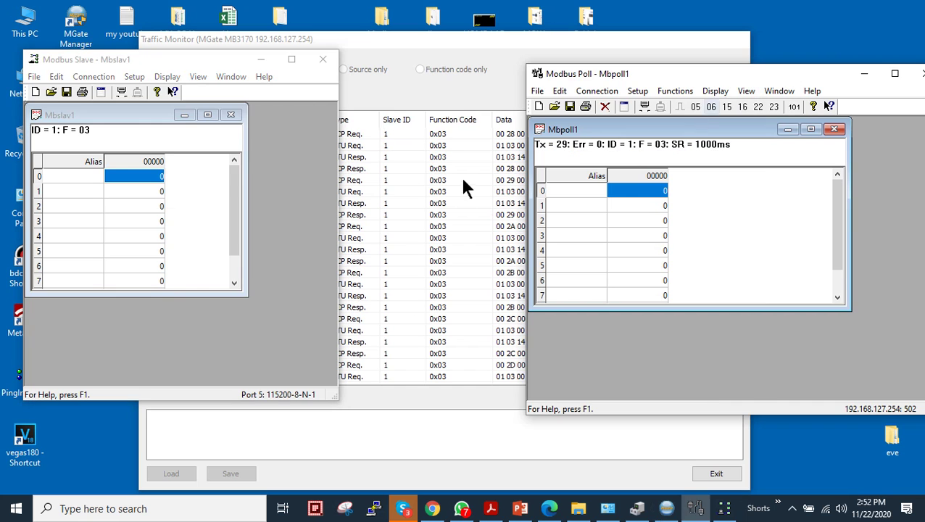
{"action": "double_click", "coordinate": [145, 190]}
{"action": "left_click", "coordinate": [160, 246]}
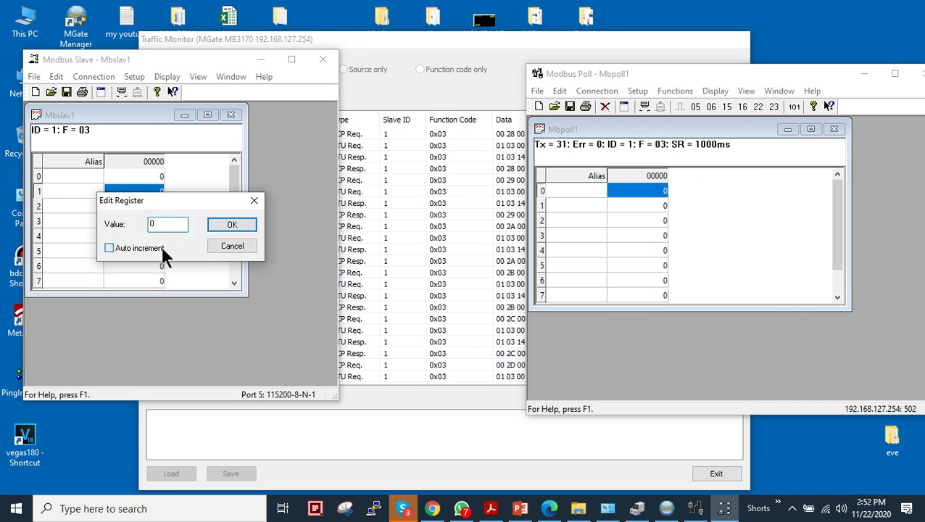
{"action": "double_click", "coordinate": [151, 225]}
{"action": "type", "text": "12"}
{"action": "left_click", "coordinate": [234, 226]}
Step: Set slave registers 3 and 5 to 33 and 56 with auto increment
{"action": "left_click", "coordinate": [158, 222]}
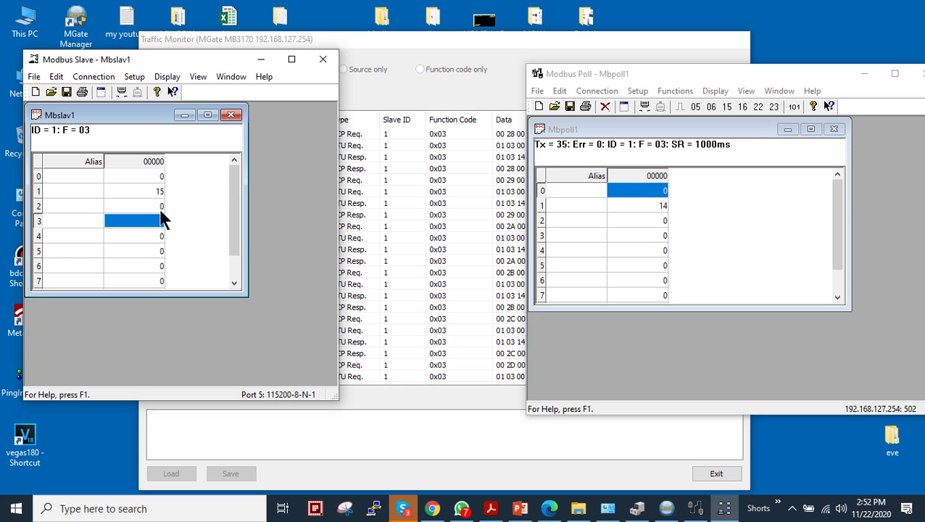
{"action": "double_click", "coordinate": [159, 222]}
{"action": "type", "text": "33"}
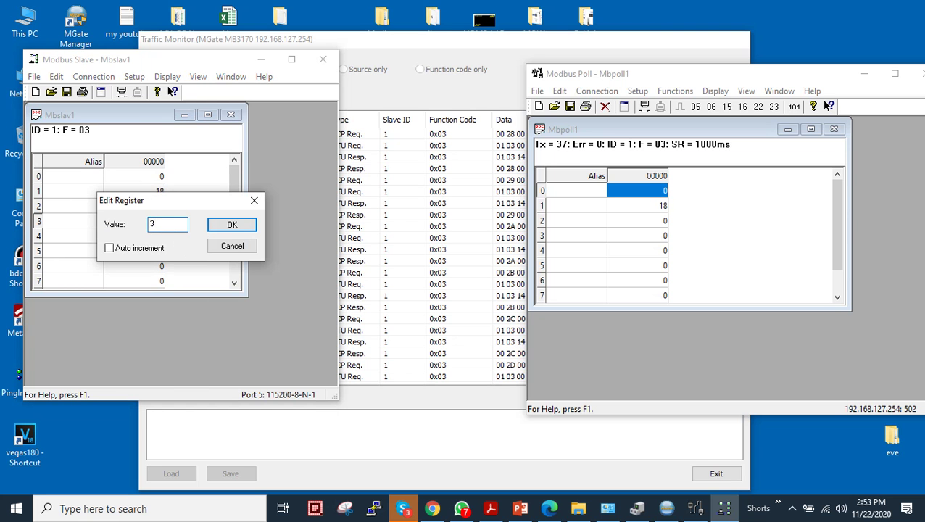
{"action": "left_click", "coordinate": [150, 247]}
{"action": "left_click", "coordinate": [236, 224]}
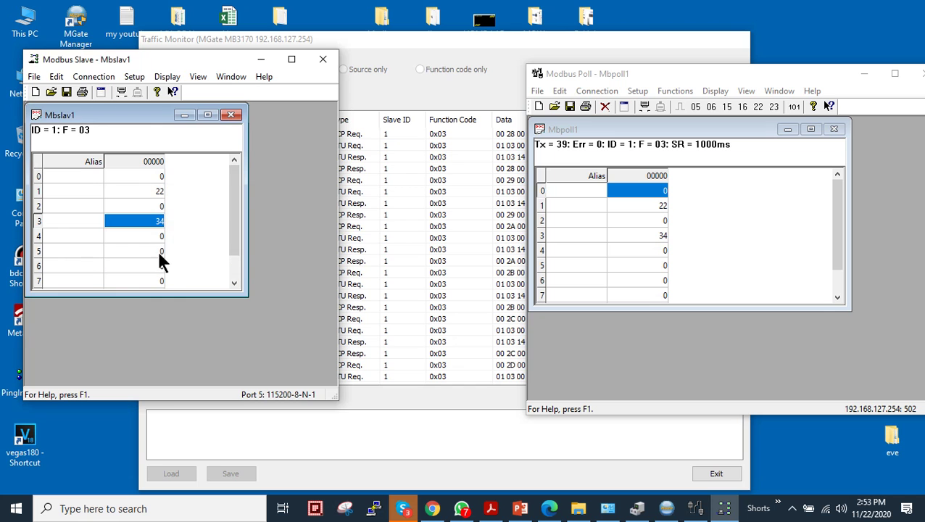
{"action": "double_click", "coordinate": [156, 250]}
{"action": "type", "text": "56"}
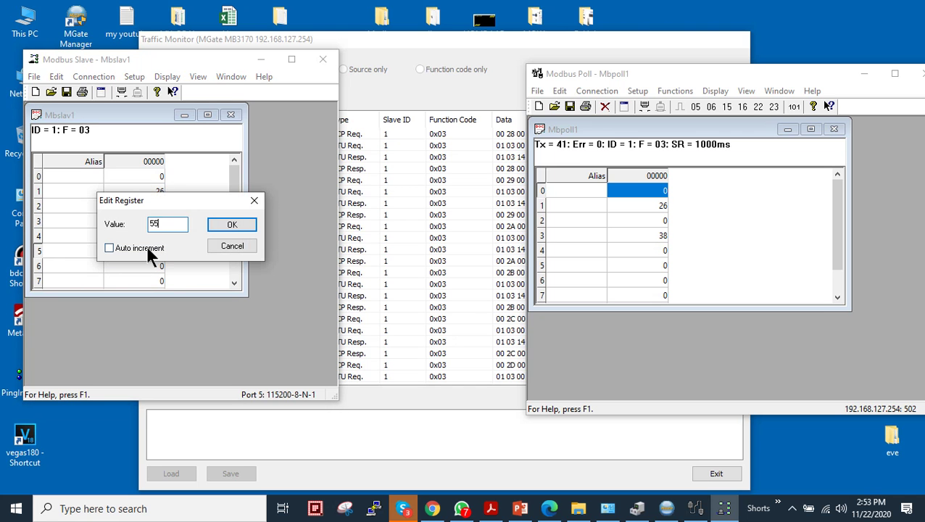
{"action": "left_click", "coordinate": [109, 248]}
{"action": "left_click", "coordinate": [236, 226]}
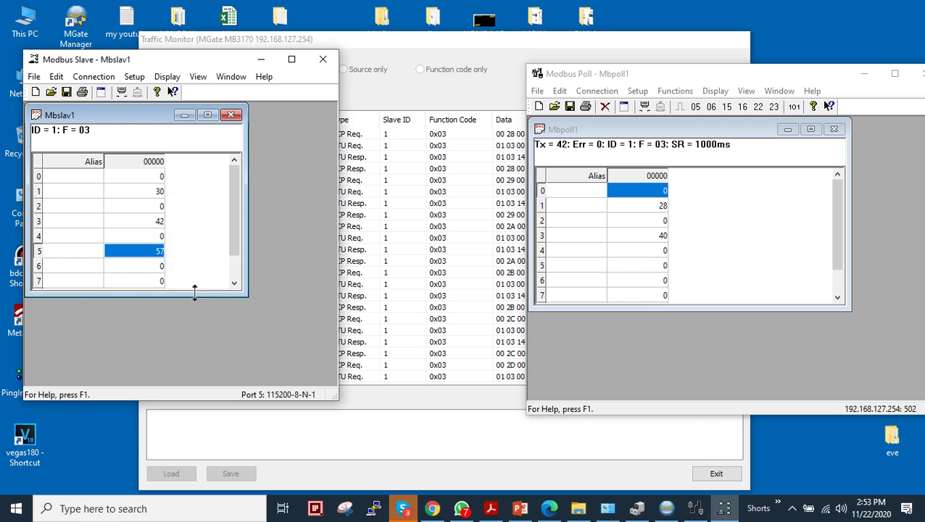
Step: Maximize the Mbslav1 table and point out the rising values of registers 1, 3 and 5
{"action": "left_click", "coordinate": [205, 116]}
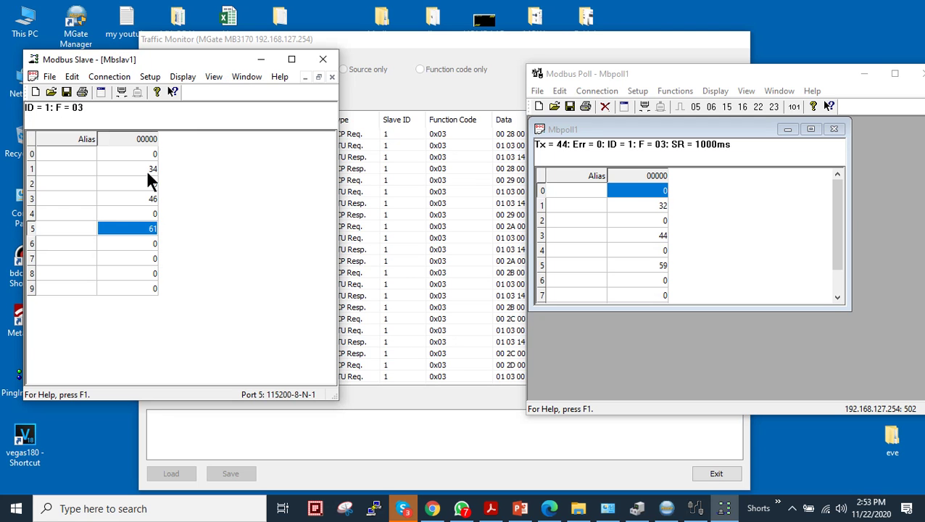
{"action": "left_click", "coordinate": [147, 172]}
{"action": "left_click", "coordinate": [143, 201]}
{"action": "left_click", "coordinate": [143, 230]}
Step: Scroll the Traffic Monitor to the latest rows and view packet 168's response bytes (3B, 47, 56)
{"action": "left_click", "coordinate": [494, 100]}
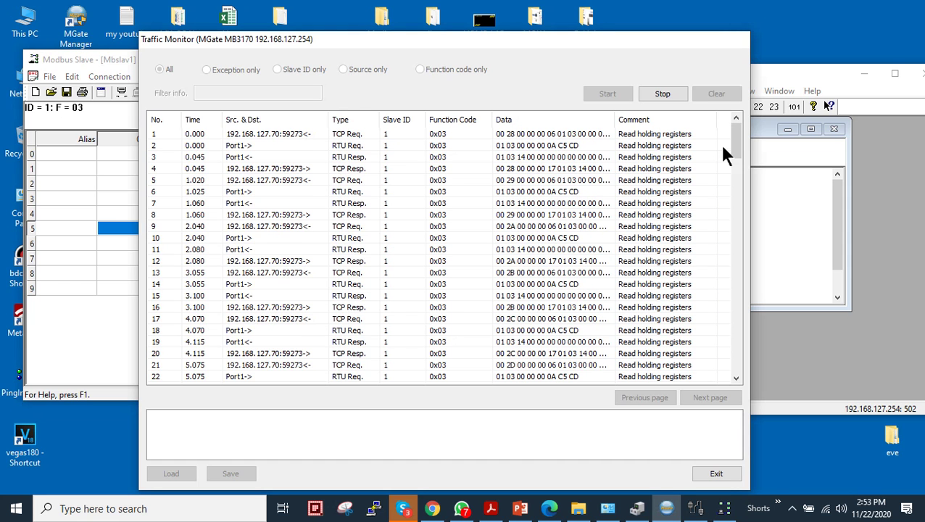
{"action": "left_click_drag", "start_coordinate": [739, 143], "coordinate": [737, 383]}
{"action": "left_click", "coordinate": [734, 376]}
{"action": "left_click", "coordinate": [734, 377]}
{"action": "left_click", "coordinate": [735, 376]}
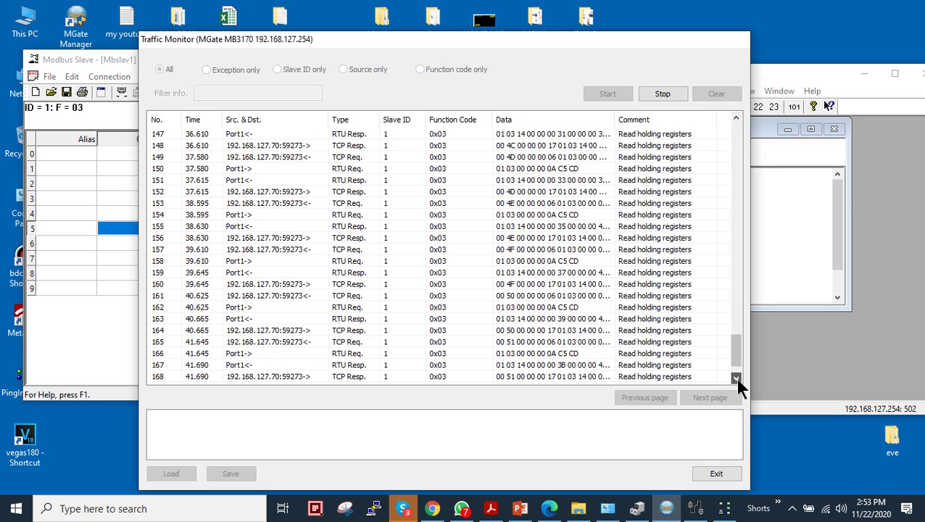
{"action": "left_click", "coordinate": [735, 377]}
{"action": "left_click", "coordinate": [735, 377]}
{"action": "left_click", "coordinate": [734, 376]}
{"action": "left_click", "coordinate": [734, 376]}
{"action": "left_click", "coordinate": [734, 376]}
{"action": "left_click", "coordinate": [735, 376]}
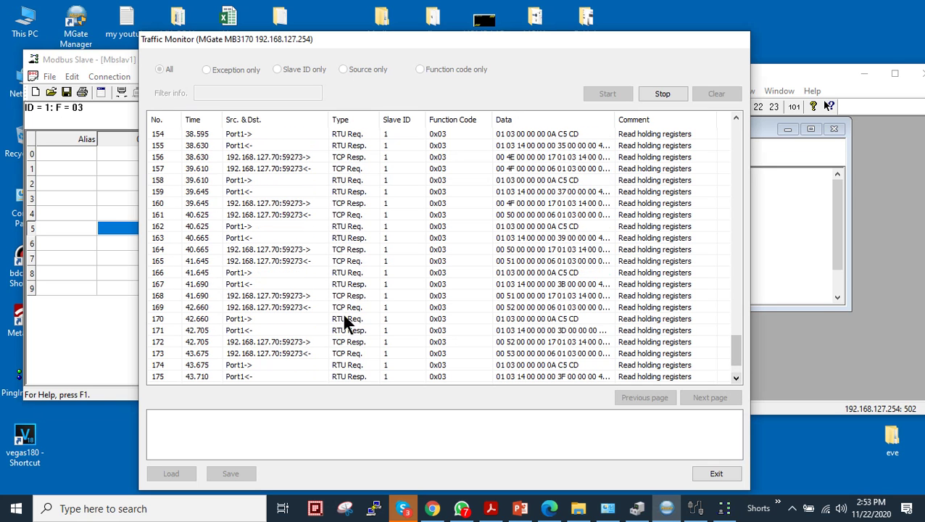
{"action": "left_click_drag", "start_coordinate": [357, 335], "coordinate": [363, 297]}
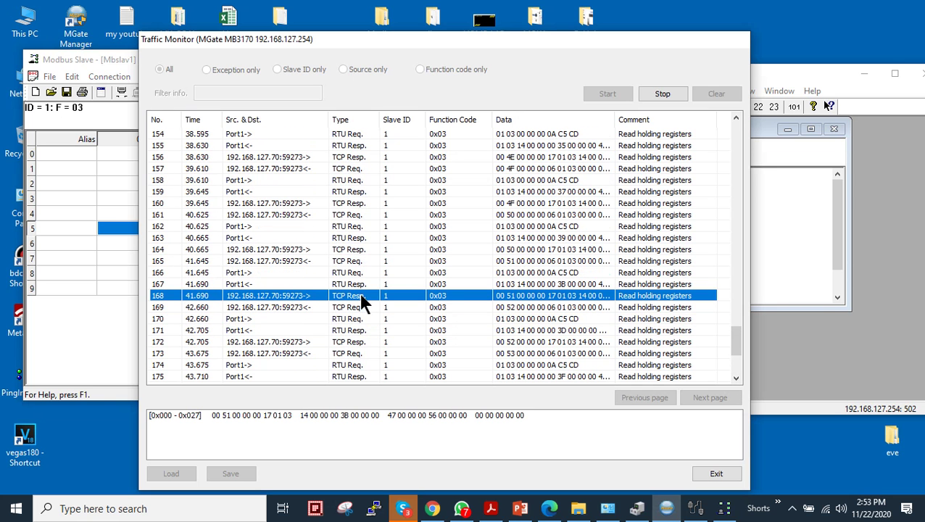
{"action": "scroll", "coordinate": [555, 263], "scroll_direction": "down", "scroll_amount": 6}
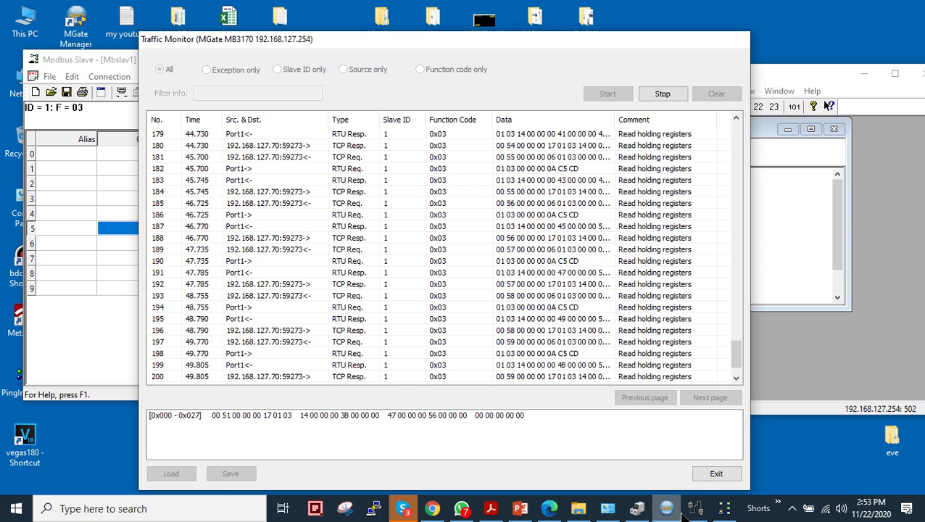
Step: Launch Wireshark via Start search and start a live capture on Ethernet
{"action": "left_click", "coordinate": [6, 502]}
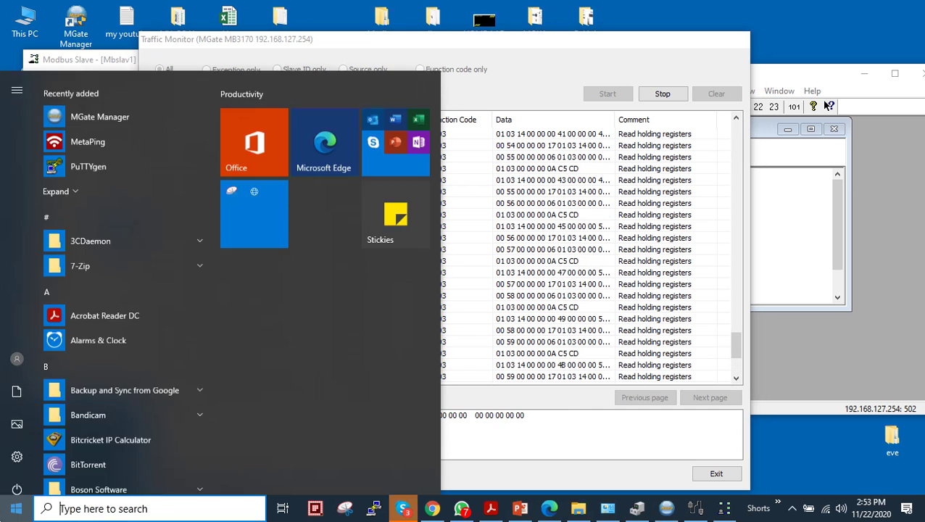
{"action": "type", "text": "wiresh"}
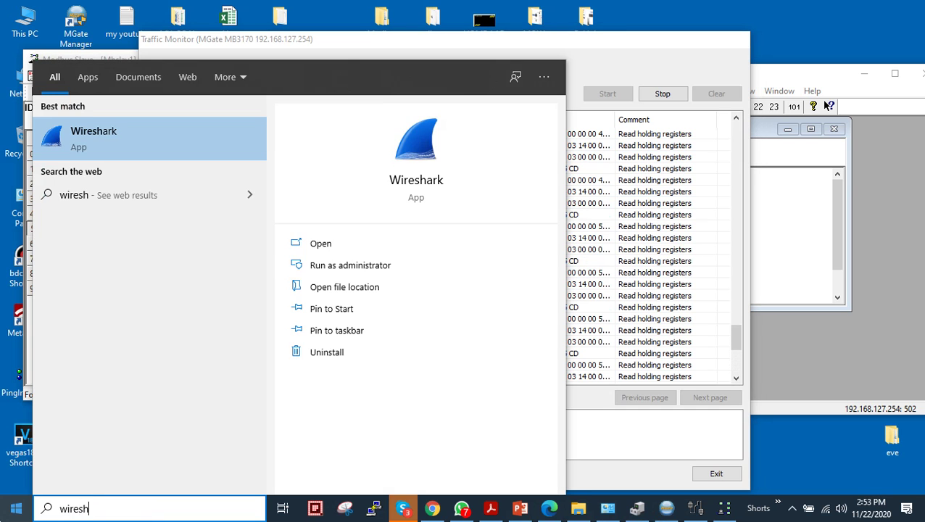
{"action": "key", "text": "Return"}
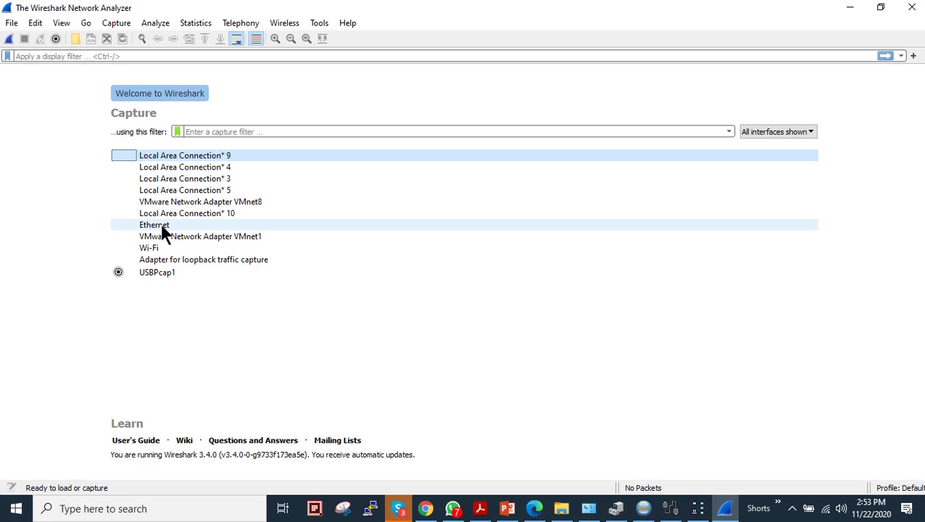
{"action": "double_click", "coordinate": [160, 225]}
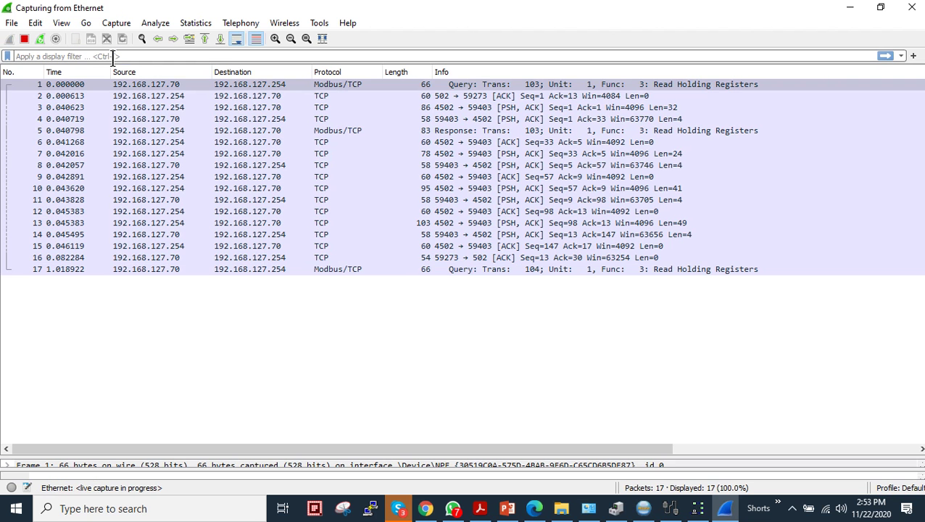
Step: Filter the capture to modbus, inspect the query and response packets, then minimize Wireshark
{"action": "type", "text": "modbus"}
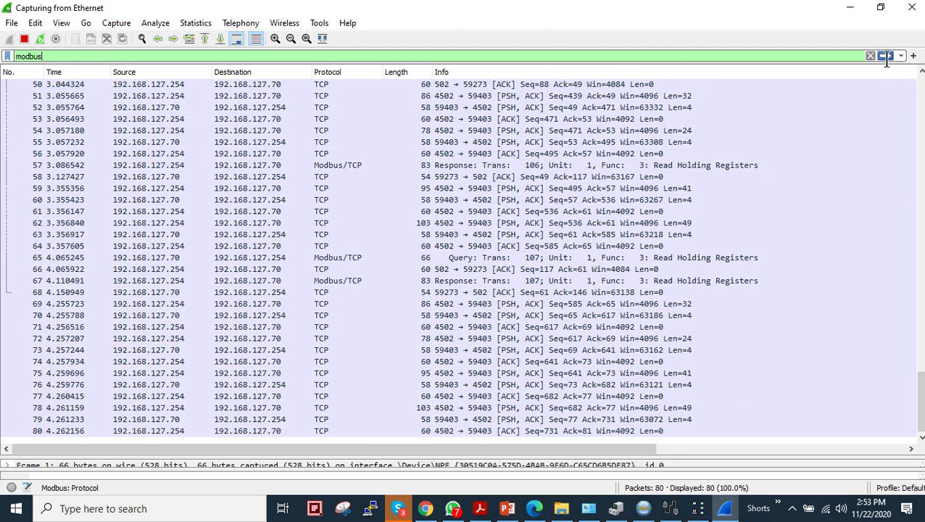
{"action": "left_click", "coordinate": [886, 55]}
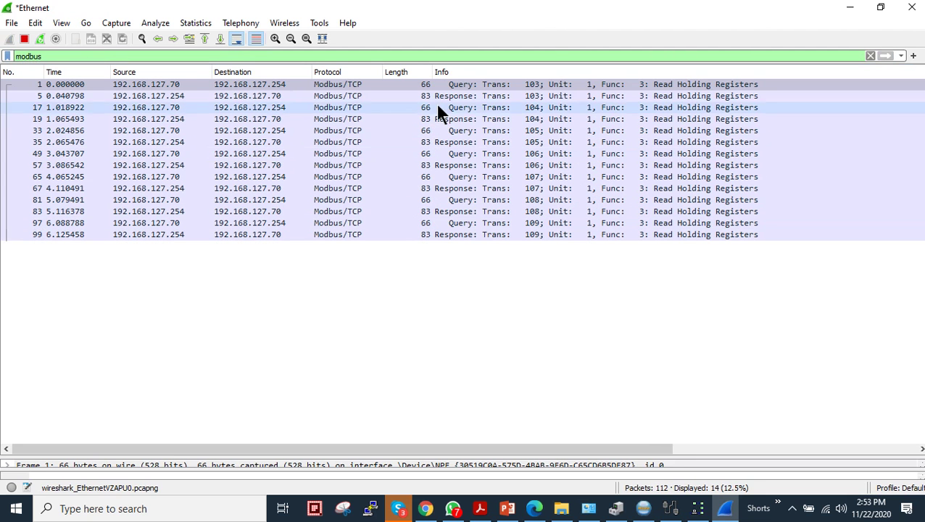
{"action": "left_click", "coordinate": [502, 95]}
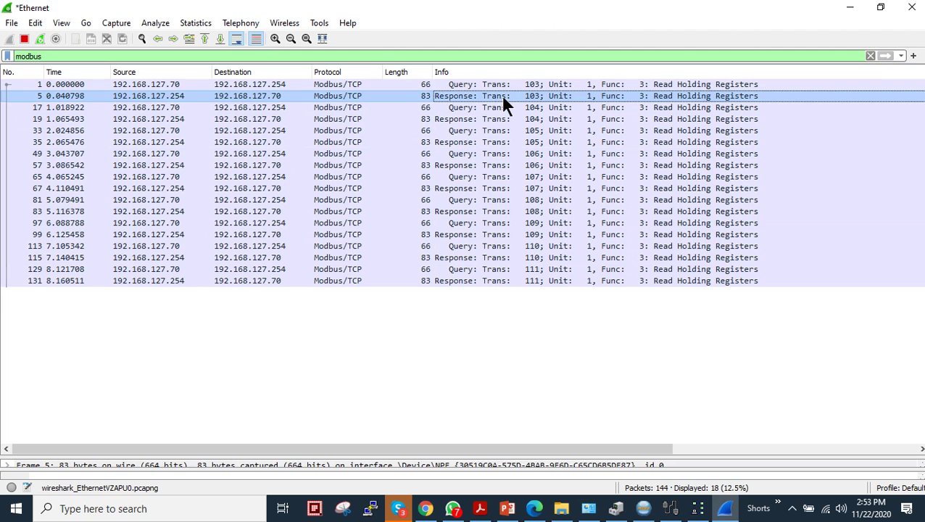
{"action": "left_click_drag", "start_coordinate": [501, 95], "coordinate": [543, 142]}
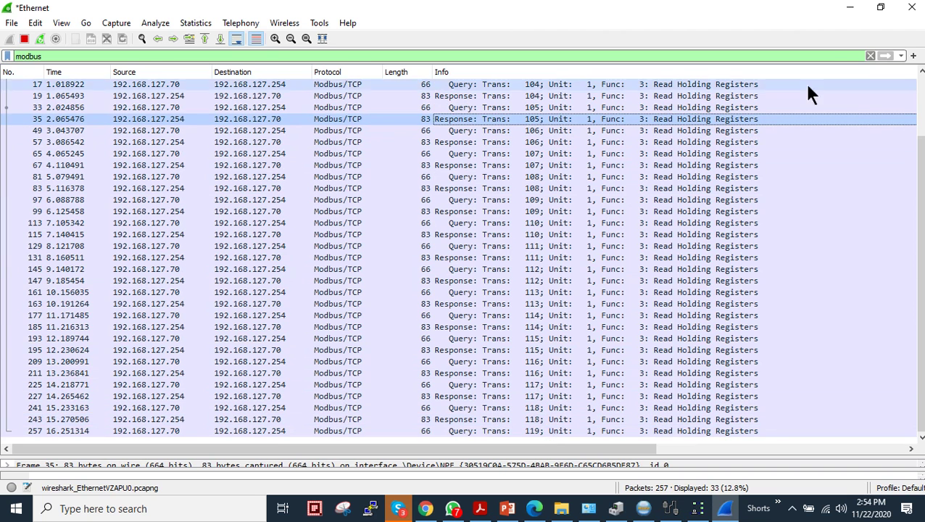
{"action": "left_click", "coordinate": [848, 13]}
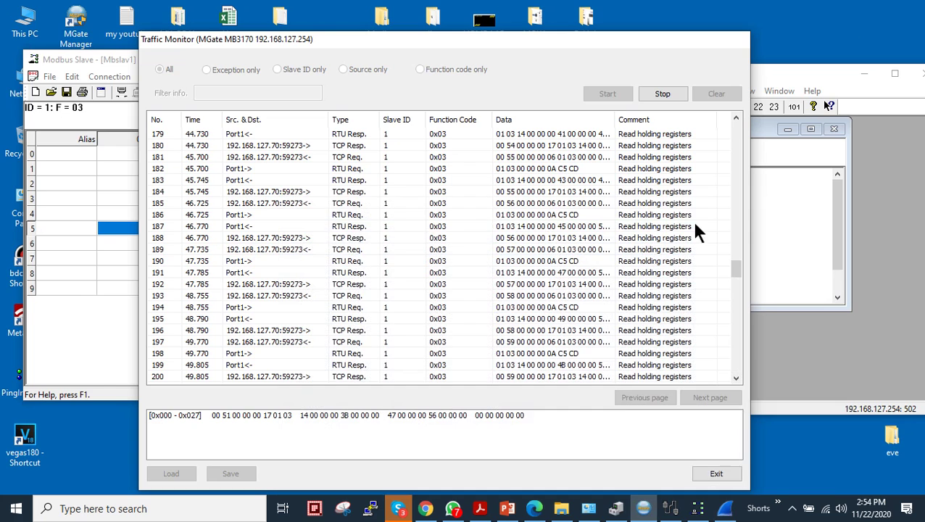
Step: Bring both Modbus windows forward and browse Read/Write Definition's function list, leaving function 03 unchanged
{"action": "left_click", "coordinate": [824, 216]}
{"action": "left_click", "coordinate": [79, 116]}
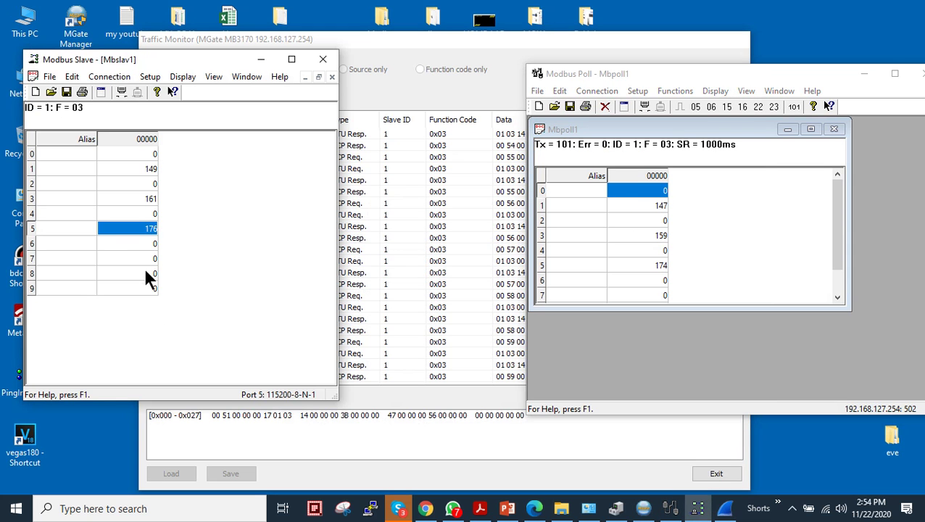
{"action": "left_click", "coordinate": [625, 132]}
{"action": "left_click", "coordinate": [637, 90]}
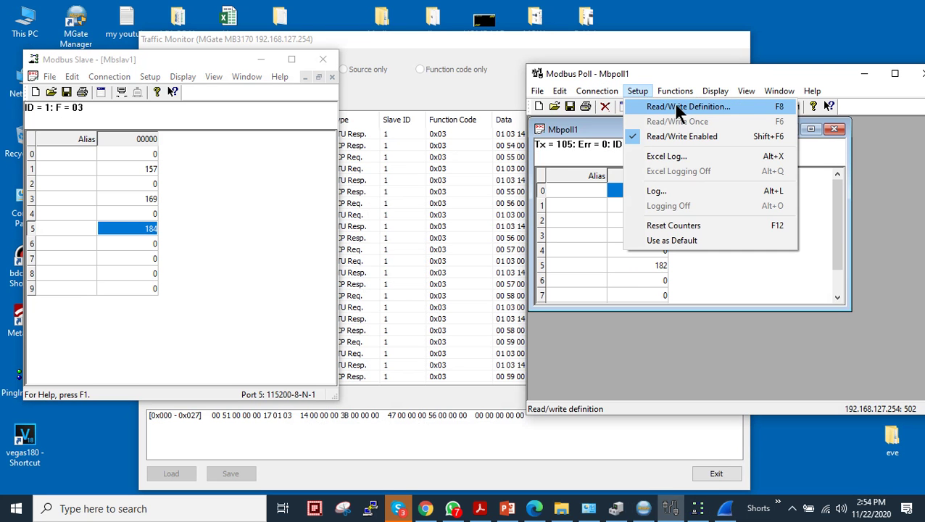
{"action": "left_click", "coordinate": [656, 107]}
{"action": "left_click", "coordinate": [752, 187]}
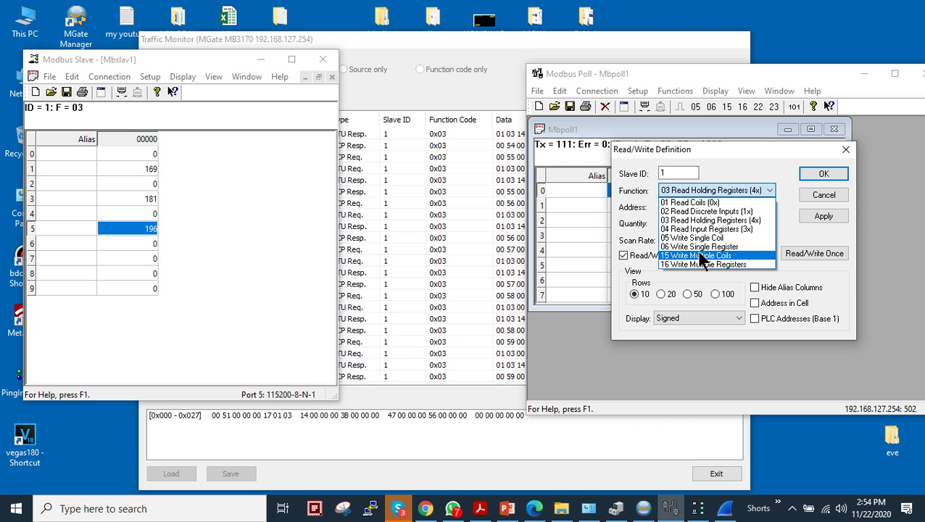
{"action": "left_click", "coordinate": [800, 234]}
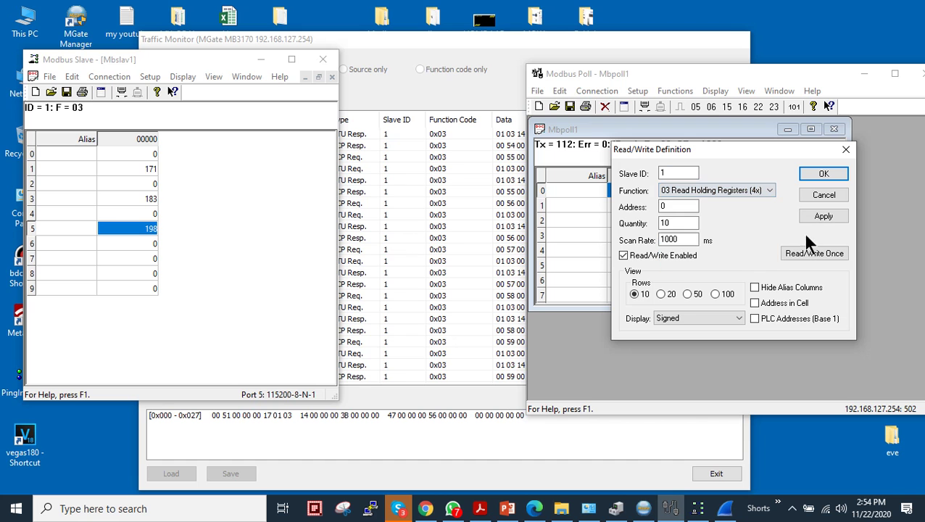
{"action": "left_click", "coordinate": [822, 194]}
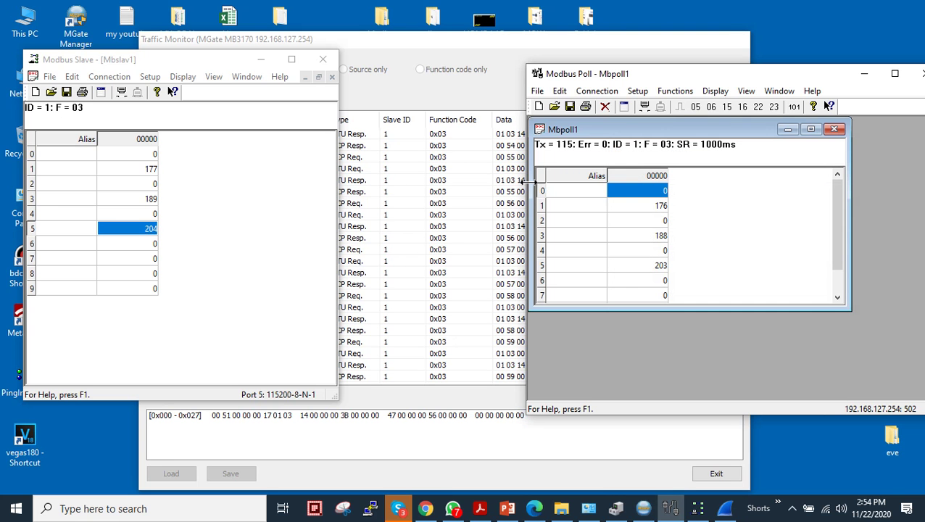